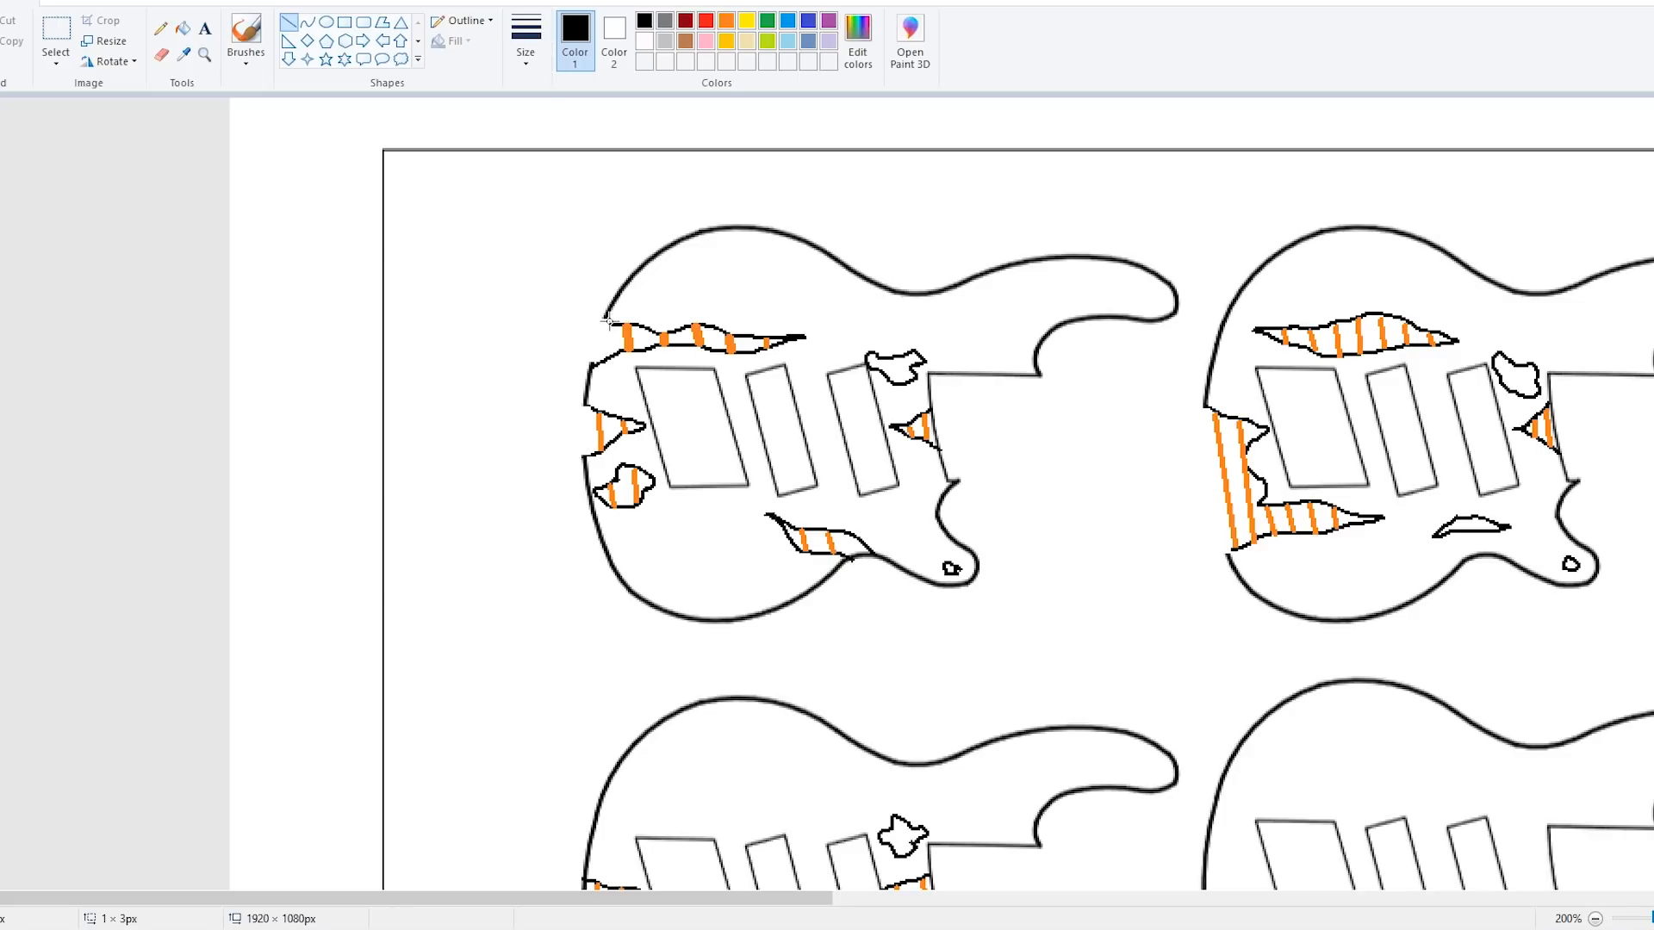
# Review the guitar body sketches across the sheet, comparing the black-outlined cutouts and their orange bridging strips.
pyautogui.moveTo(657, 901); pyautogui.dragTo(960, 918)
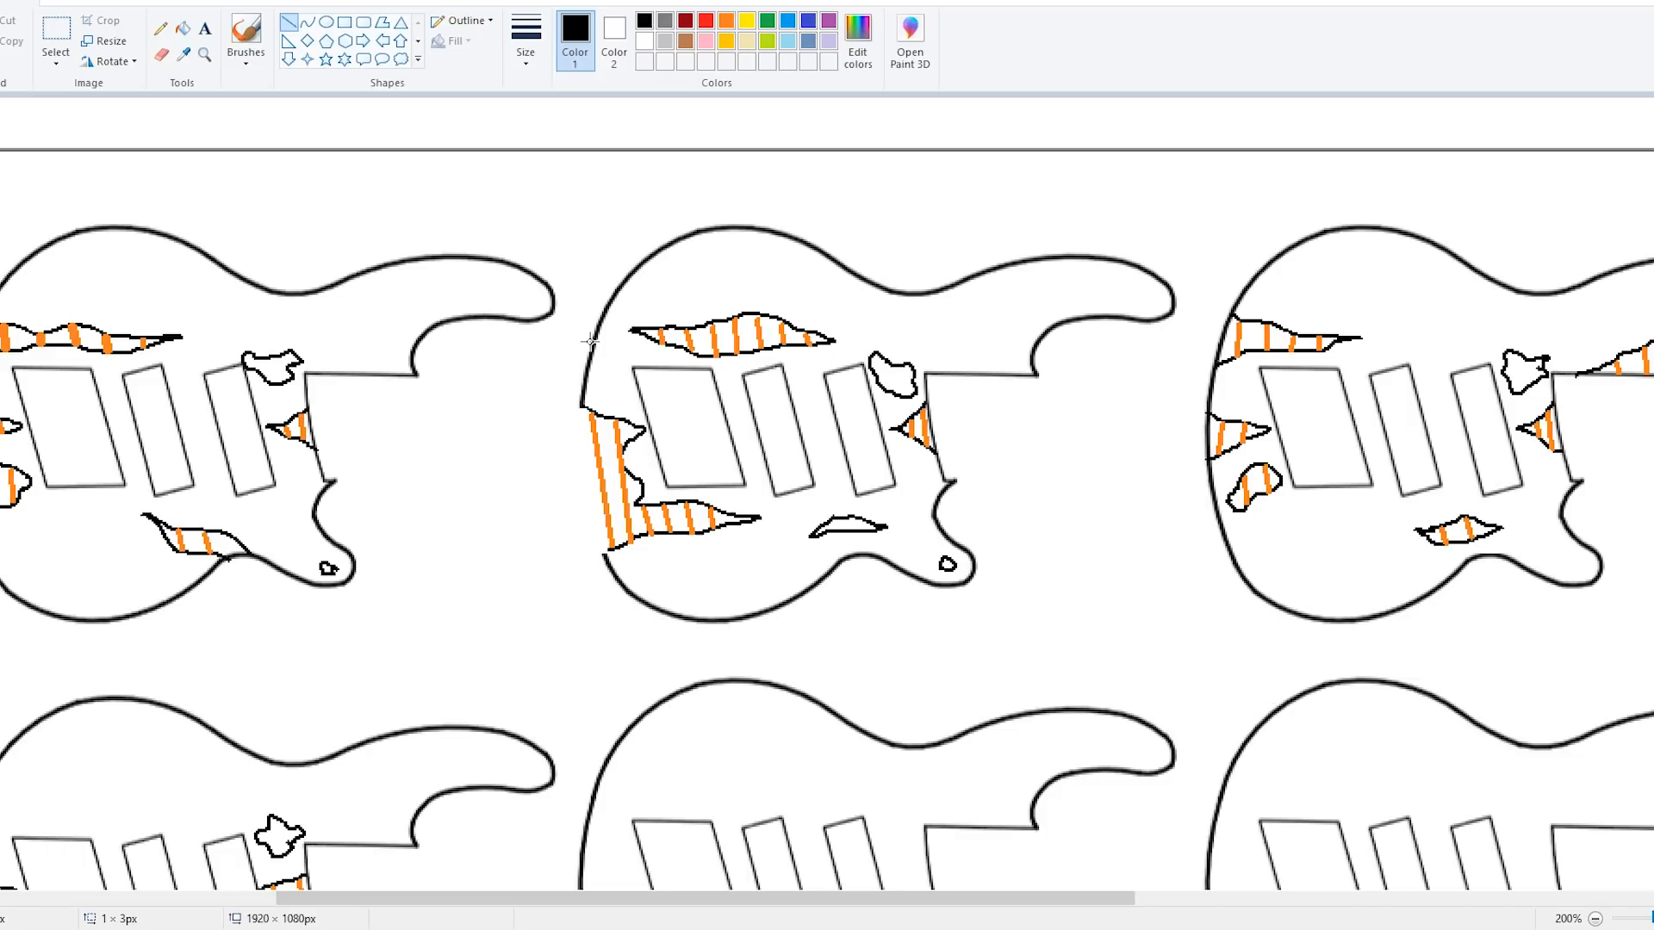
pyautogui.moveTo(713, 899); pyautogui.dragTo(948, 898)
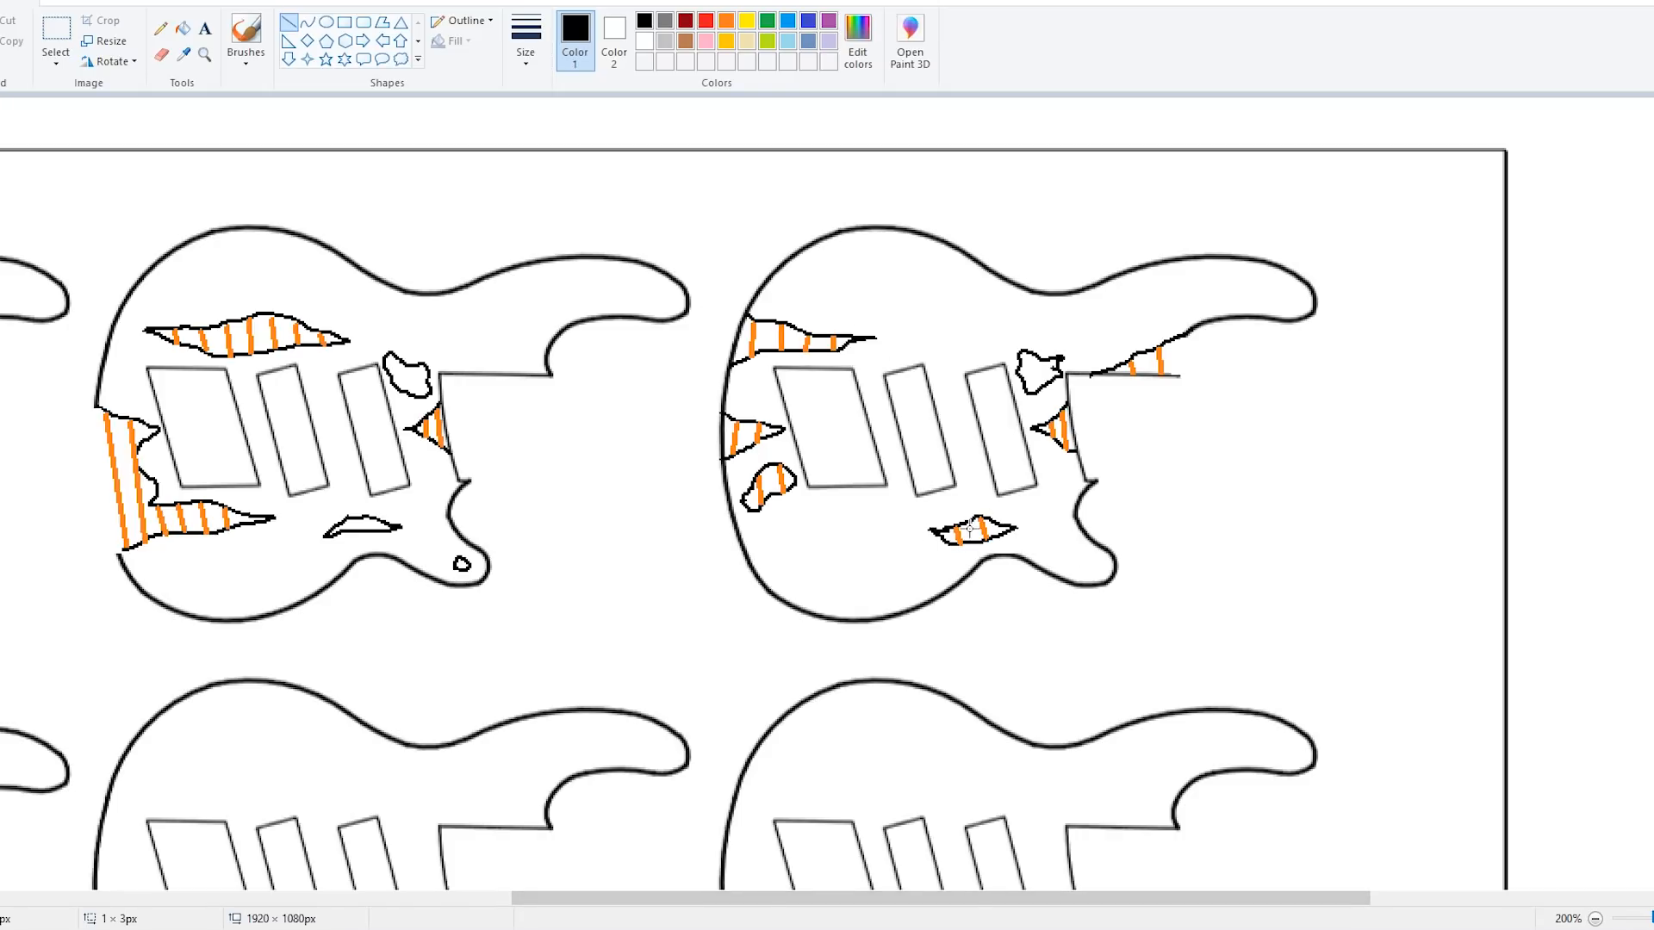
pyautogui.moveTo(875, 897); pyautogui.dragTo(488, 897)
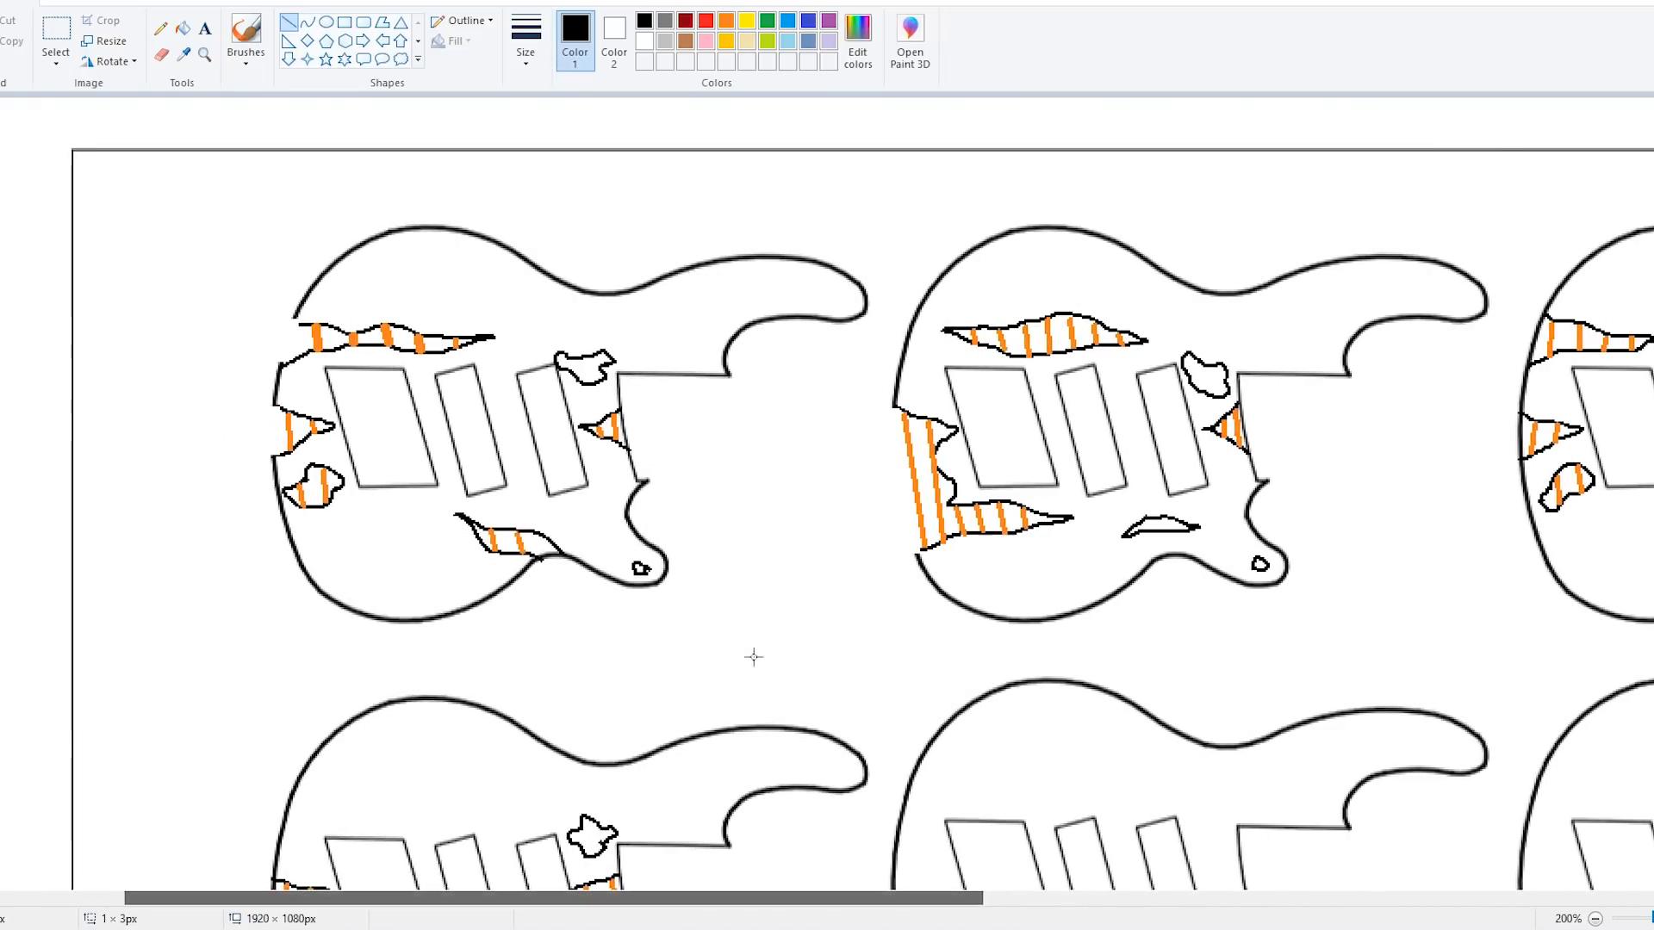
pyautogui.scroll(-5, 687, 529)
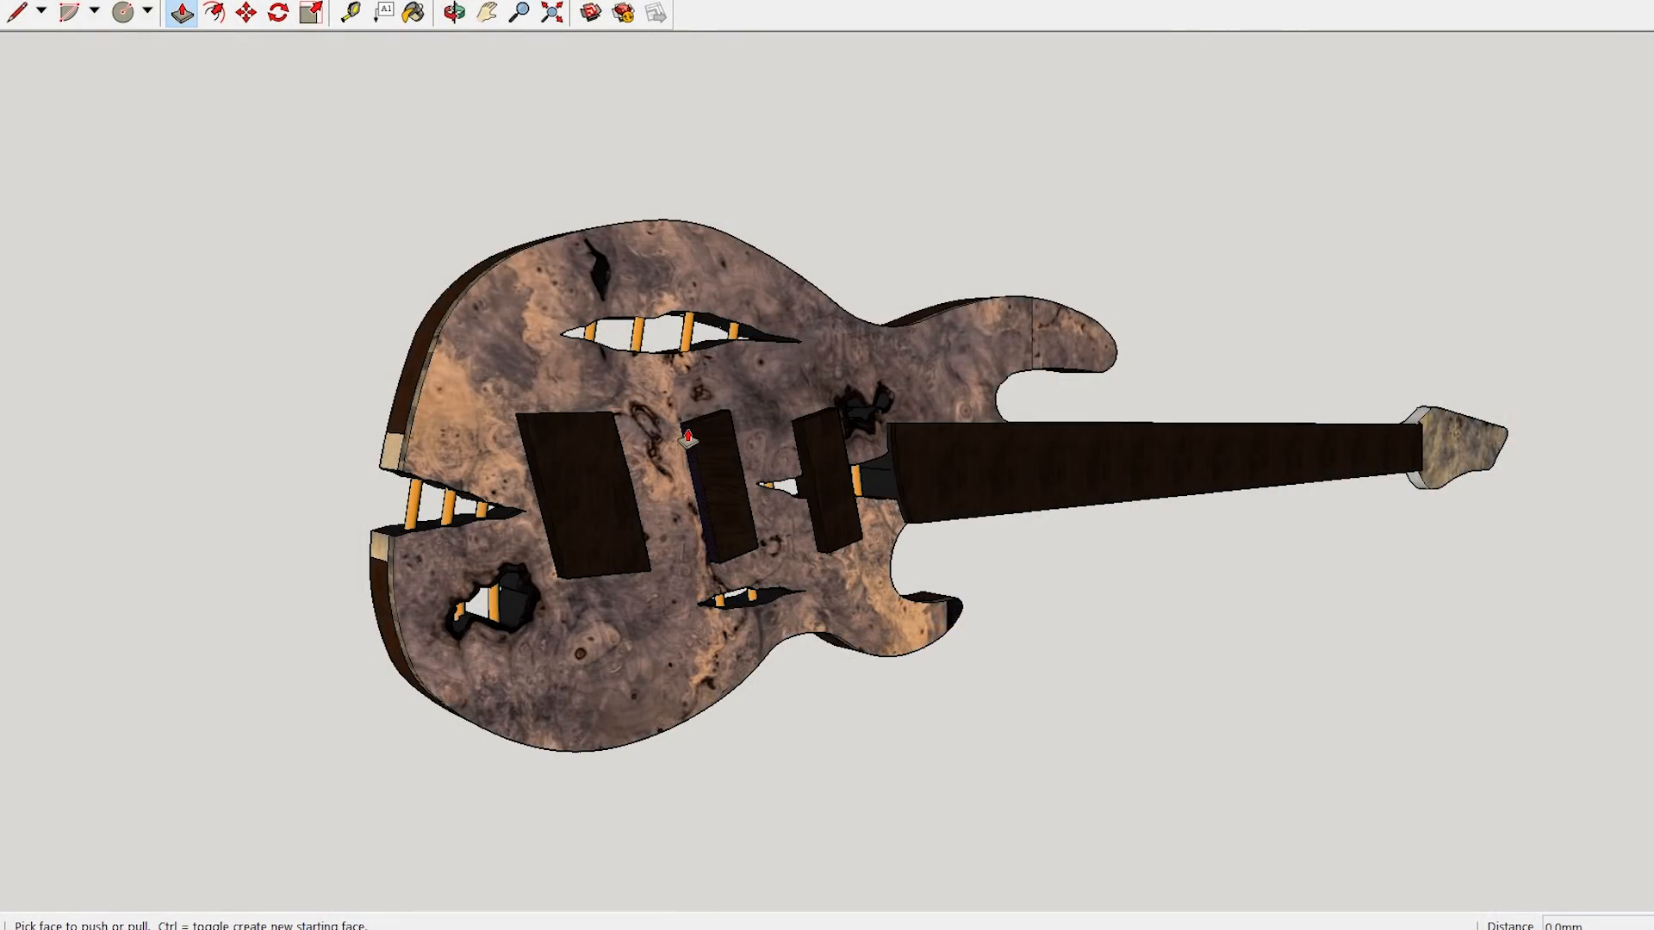
# Switch to the SketchUp bass model and examine the crack between the pickups and neck from the body's front and back.
pyautogui.scroll(3, 541, 562)
pyautogui.press('o')
pyautogui.moveTo(541, 561); pyautogui.dragTo(525, 565)
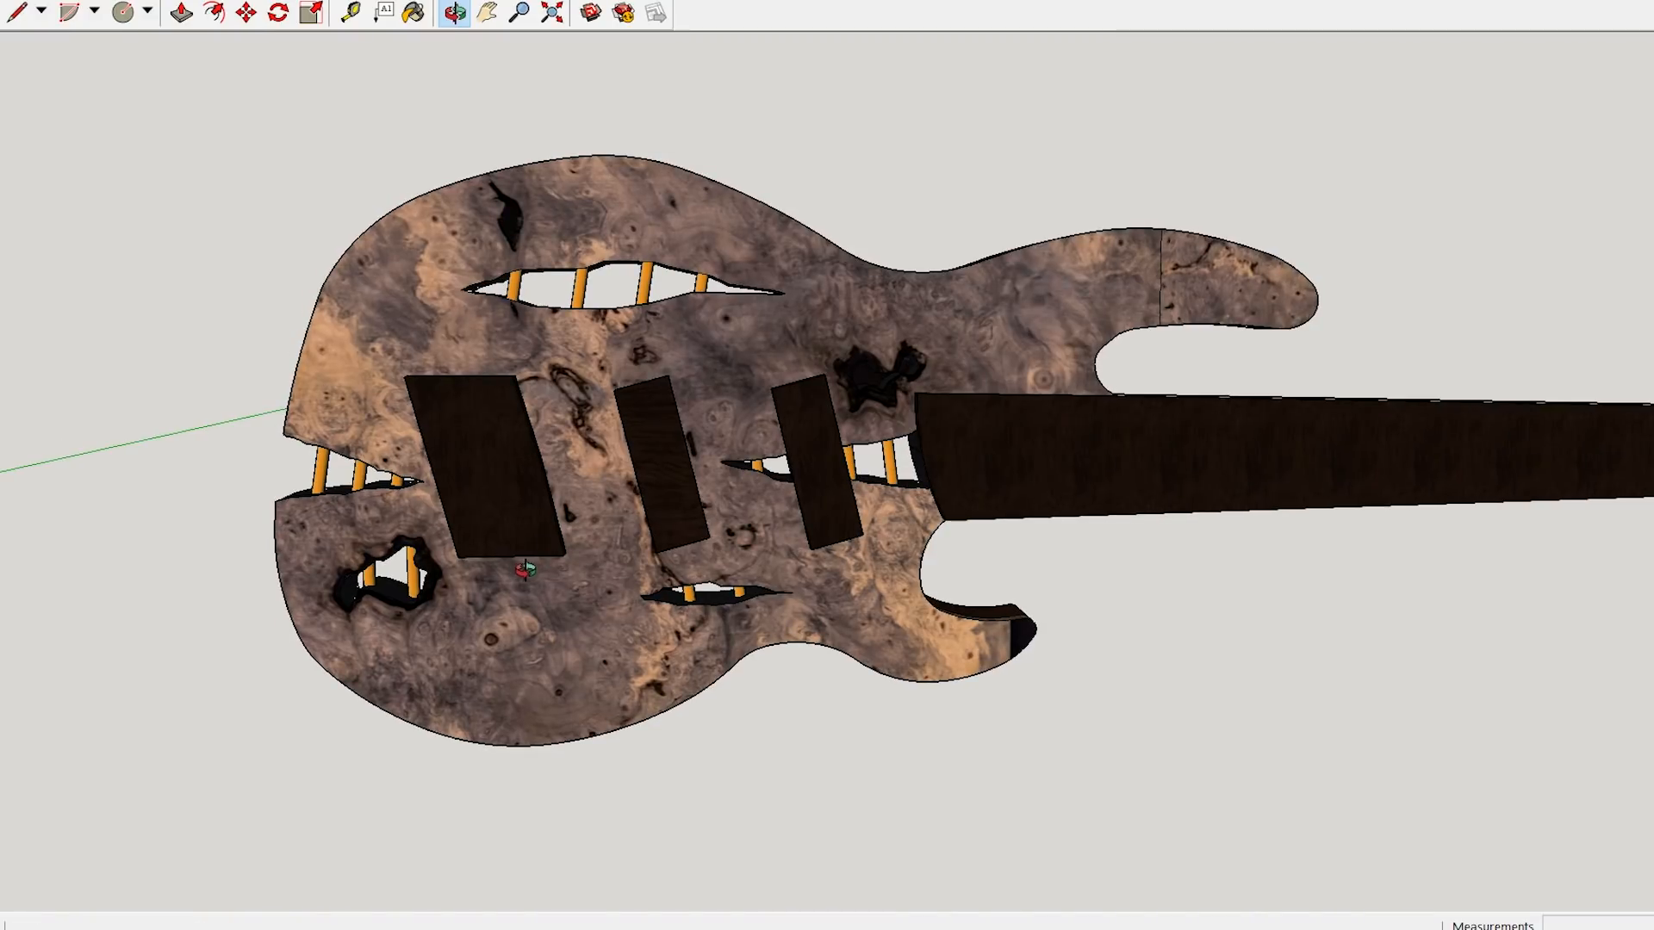
pyautogui.moveTo(609, 612); pyautogui.dragTo(603, 607)
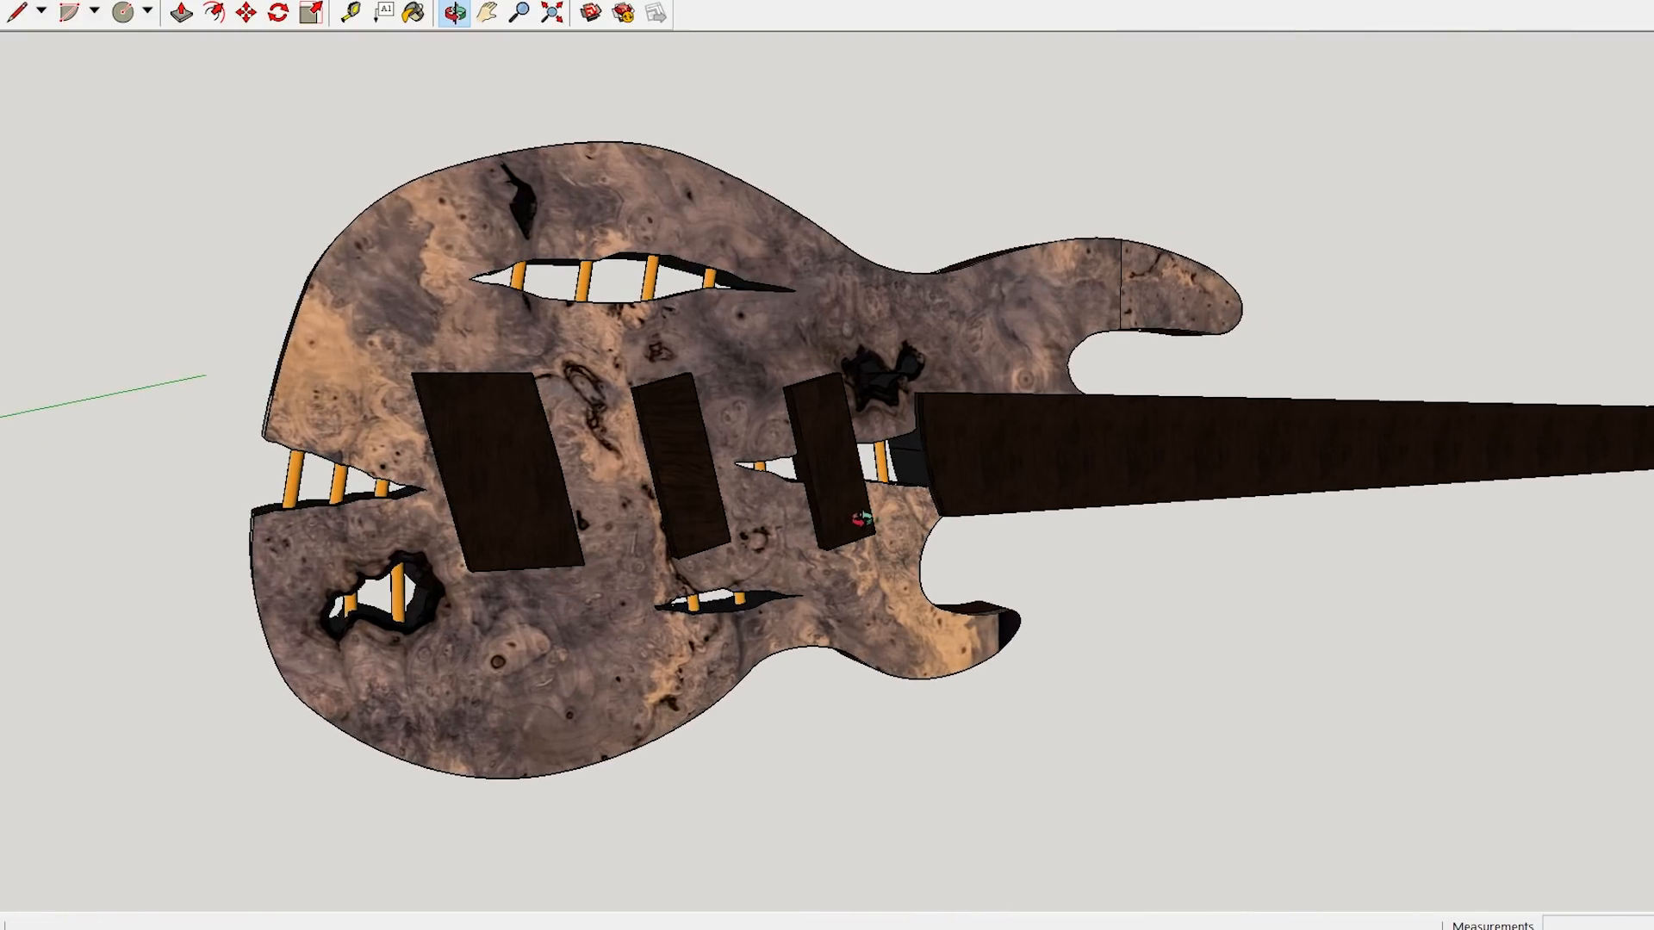
pyautogui.scroll(5, 956, 474)
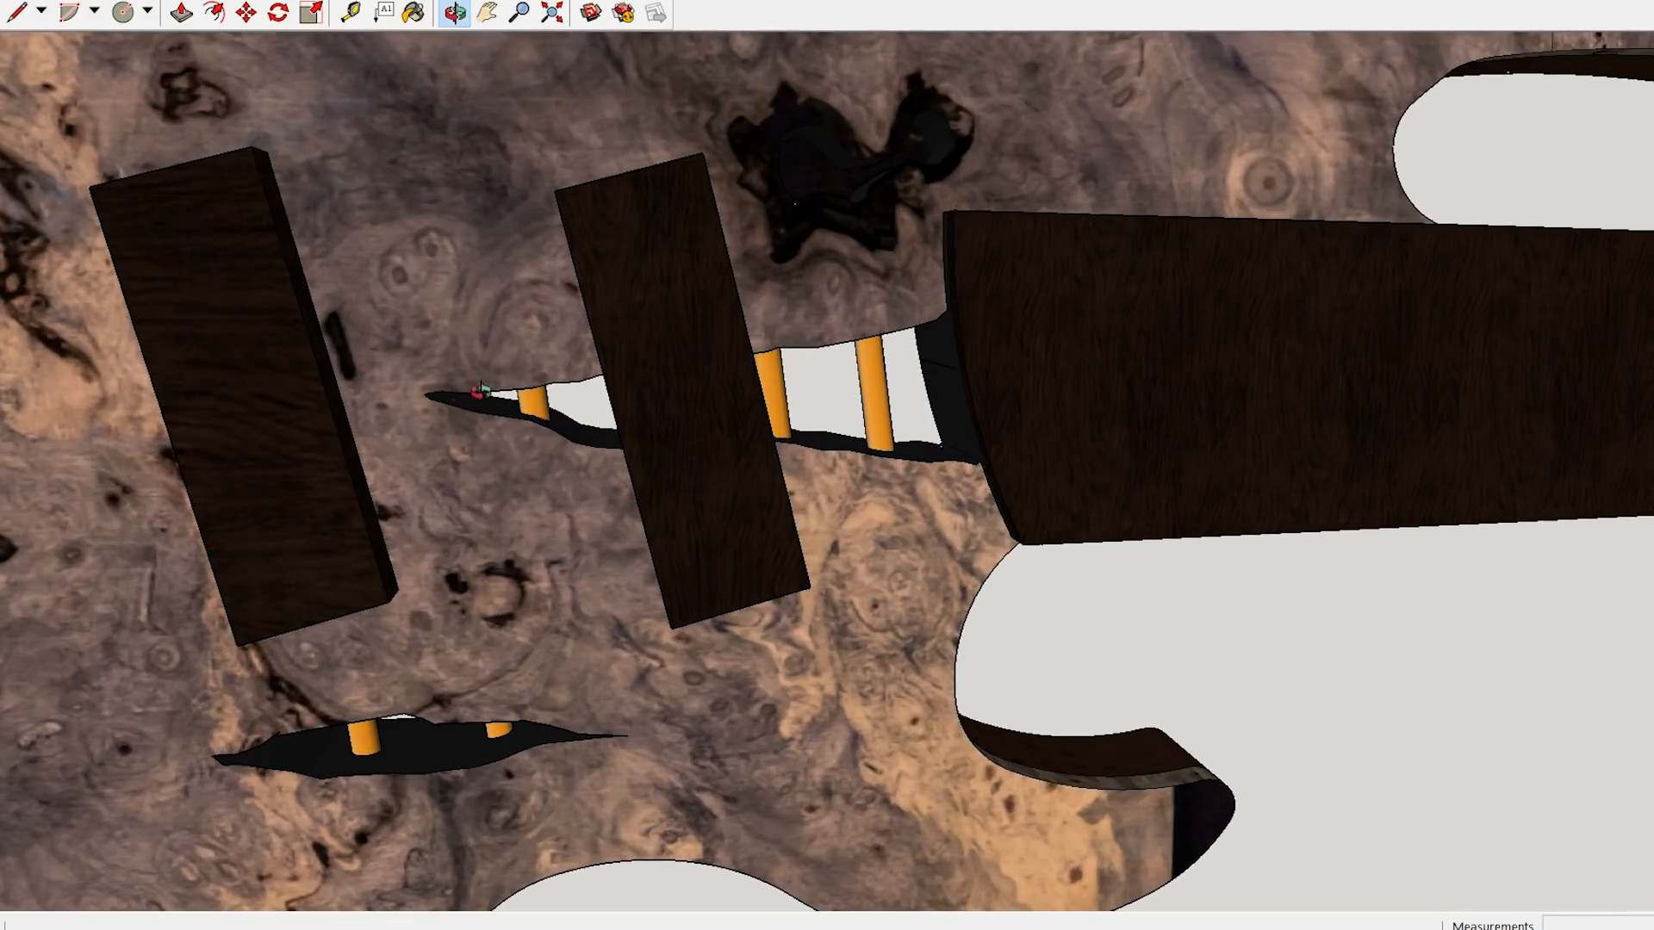
pyautogui.scroll(-6, 635, 435)
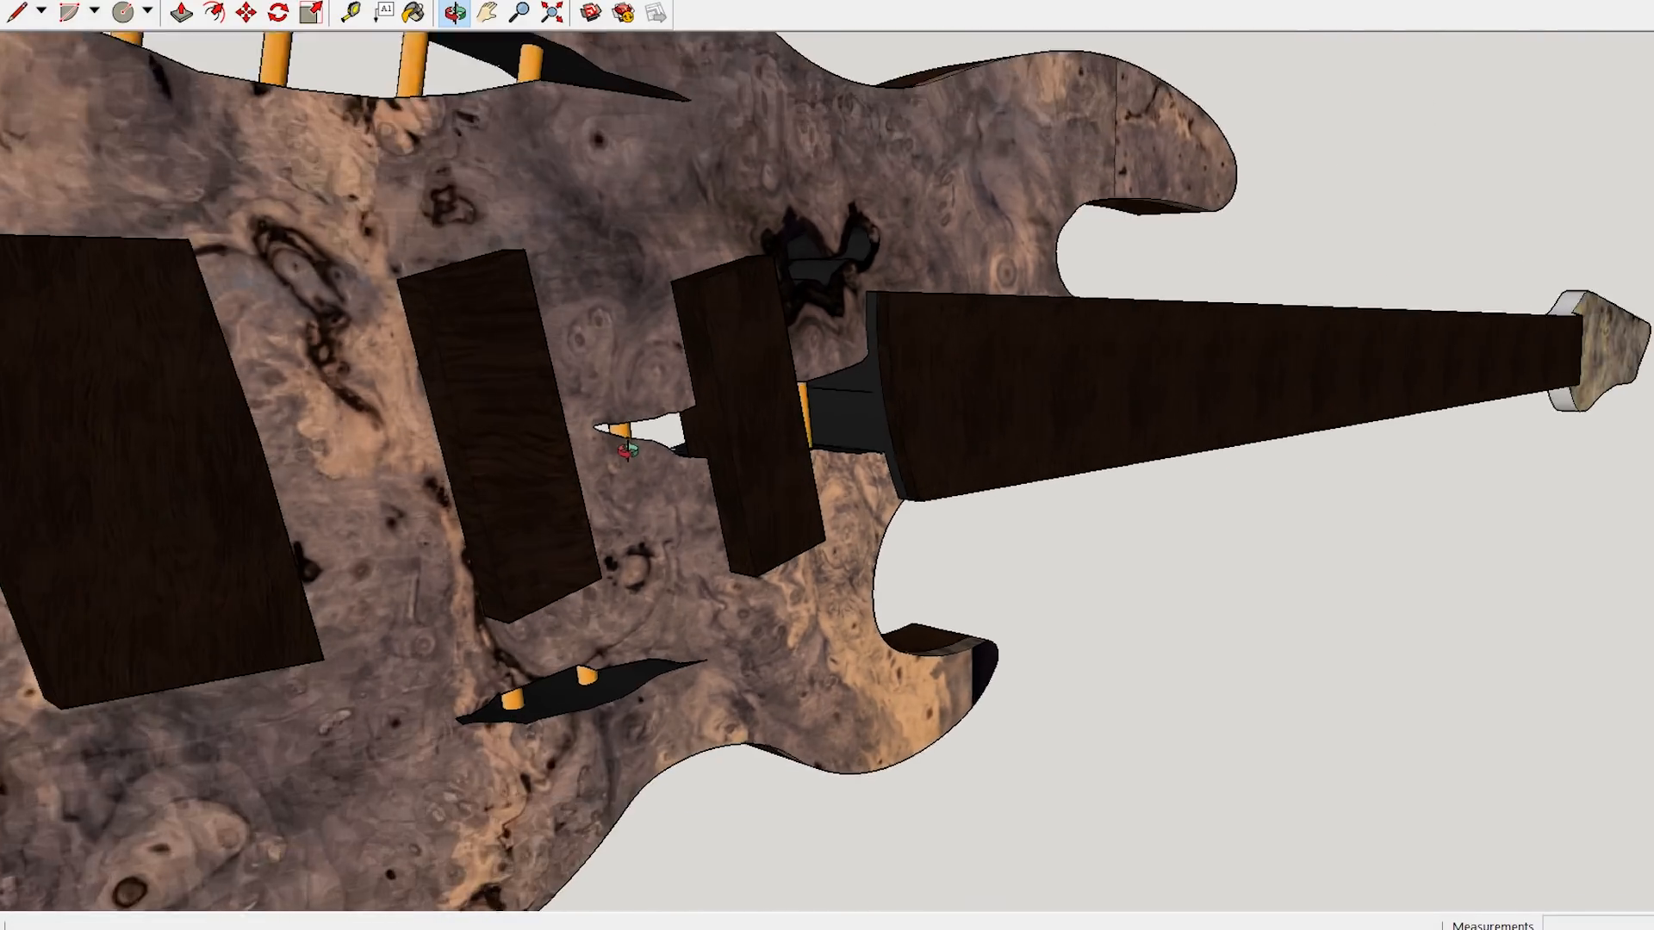
pyautogui.moveTo(627, 449); pyautogui.dragTo(1005, 436)
pyautogui.scroll(5, 990, 426)
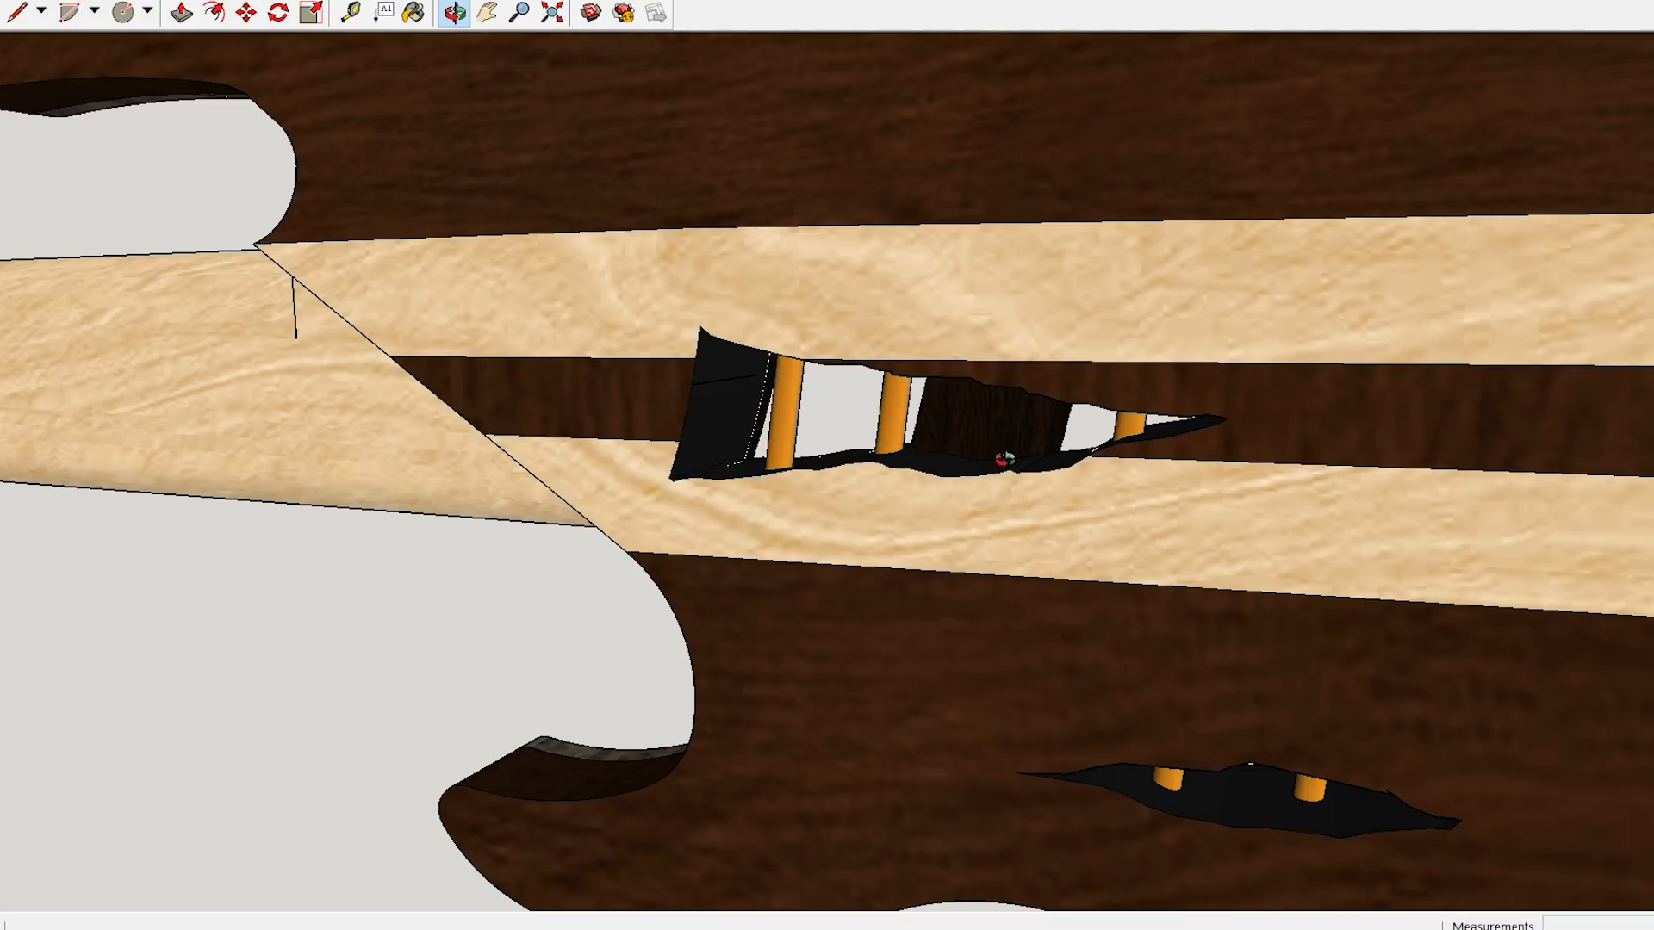
pyautogui.scroll(-4, 999, 441)
pyautogui.moveTo(1139, 443); pyautogui.dragTo(731, 433)
pyautogui.scroll(-5, 730, 433)
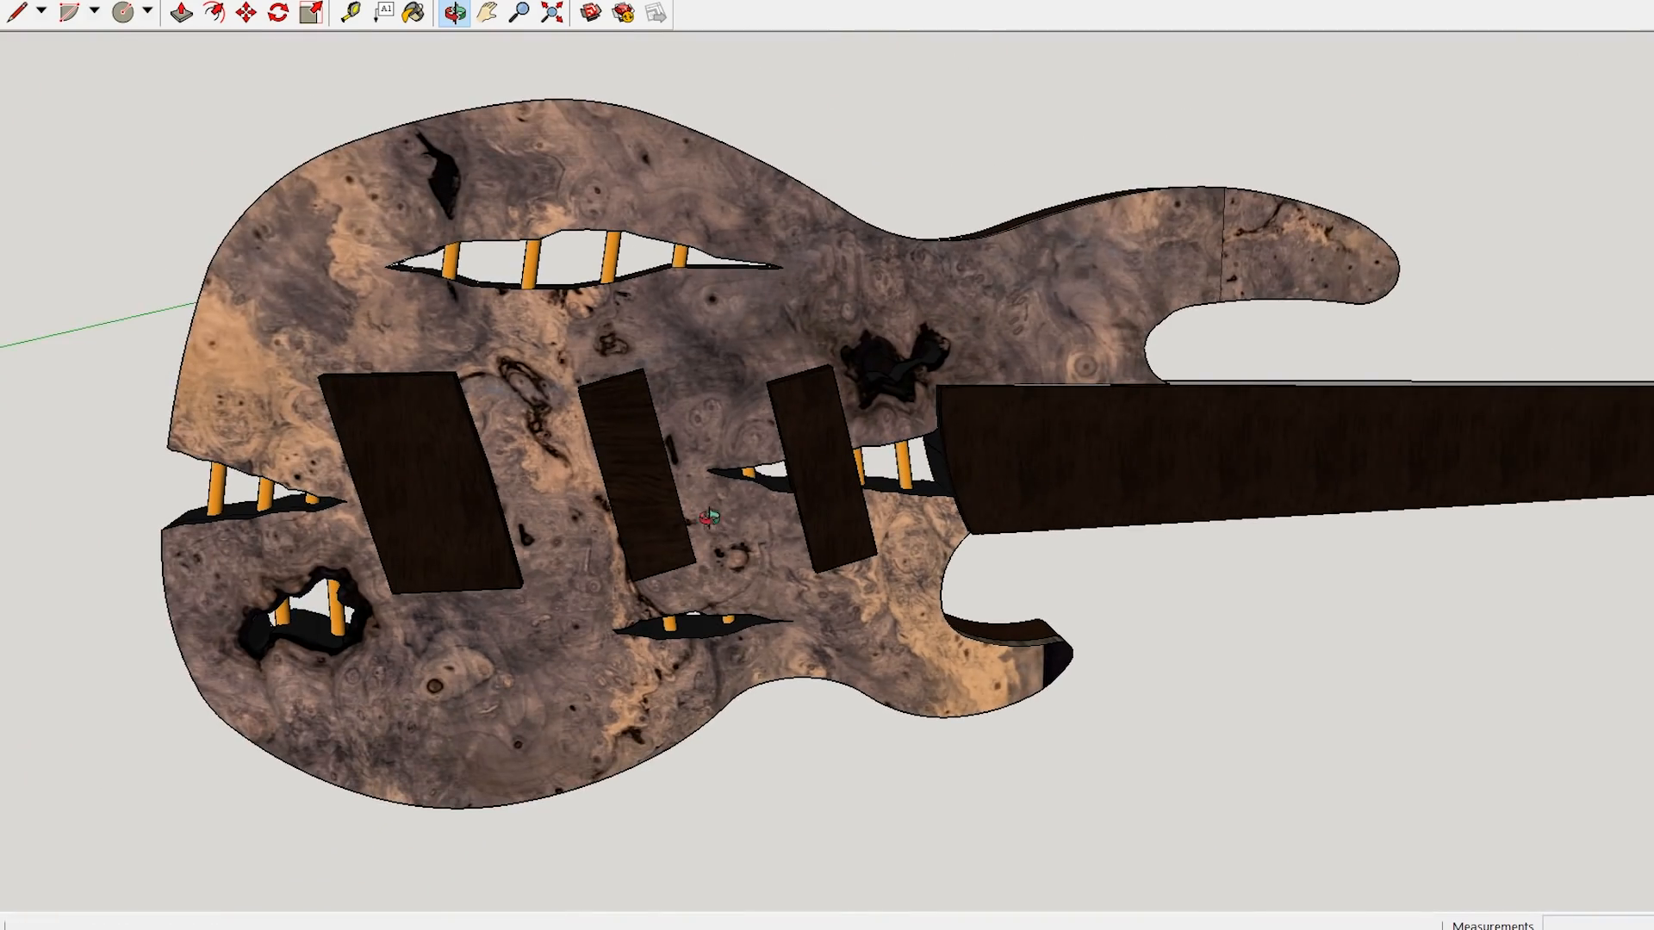
# Examine the open notch at the body's tail end and the orange rods bridging it, at close range and from the front.
pyautogui.scroll(2, 933, 489)
pyautogui.moveTo(933, 490); pyautogui.dragTo(1232, 482)
pyautogui.scroll(3, 827, 486)
pyautogui.moveTo(827, 485); pyautogui.dragTo(552, 547)
pyautogui.scroll(2, 646, 496)
pyautogui.moveTo(579, 636); pyautogui.dragTo(706, 575)
pyautogui.scroll(2, 706, 575)
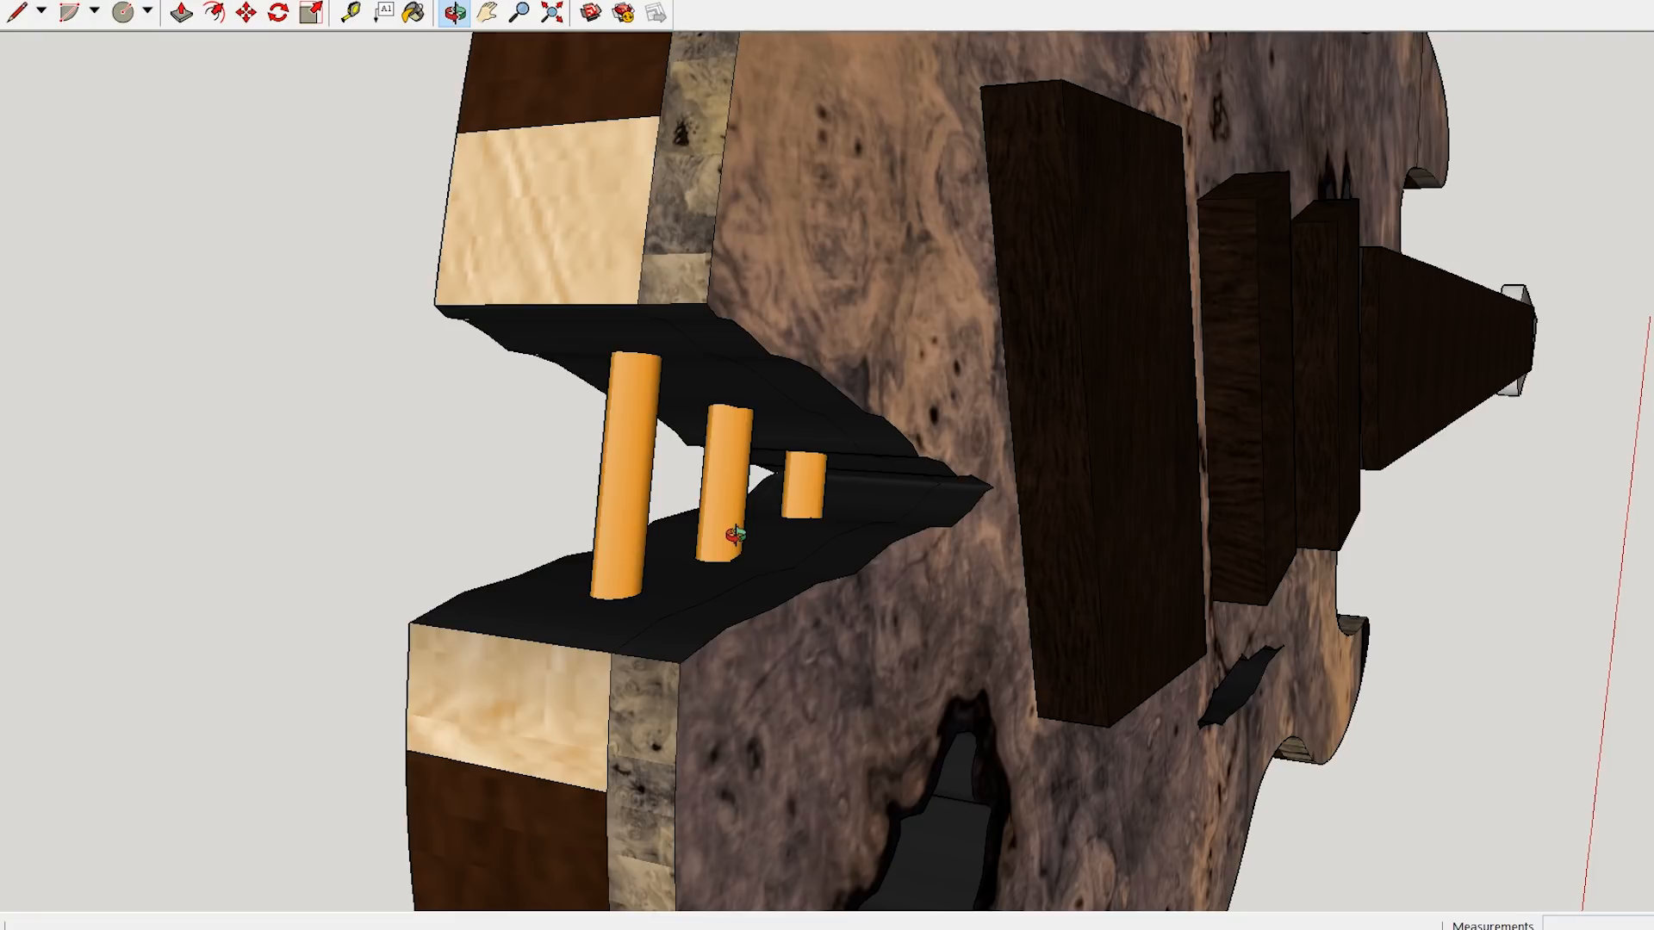
pyautogui.moveTo(915, 507); pyautogui.dragTo(545, 469, button='middle')
pyautogui.scroll(-2, 717, 468)
pyautogui.scroll(-1, 545, 469)
pyautogui.scroll(1, 579, 585)
pyautogui.moveTo(579, 586); pyautogui.dragTo(405, 606, button='middle')
pyautogui.scroll(-2, 405, 605)
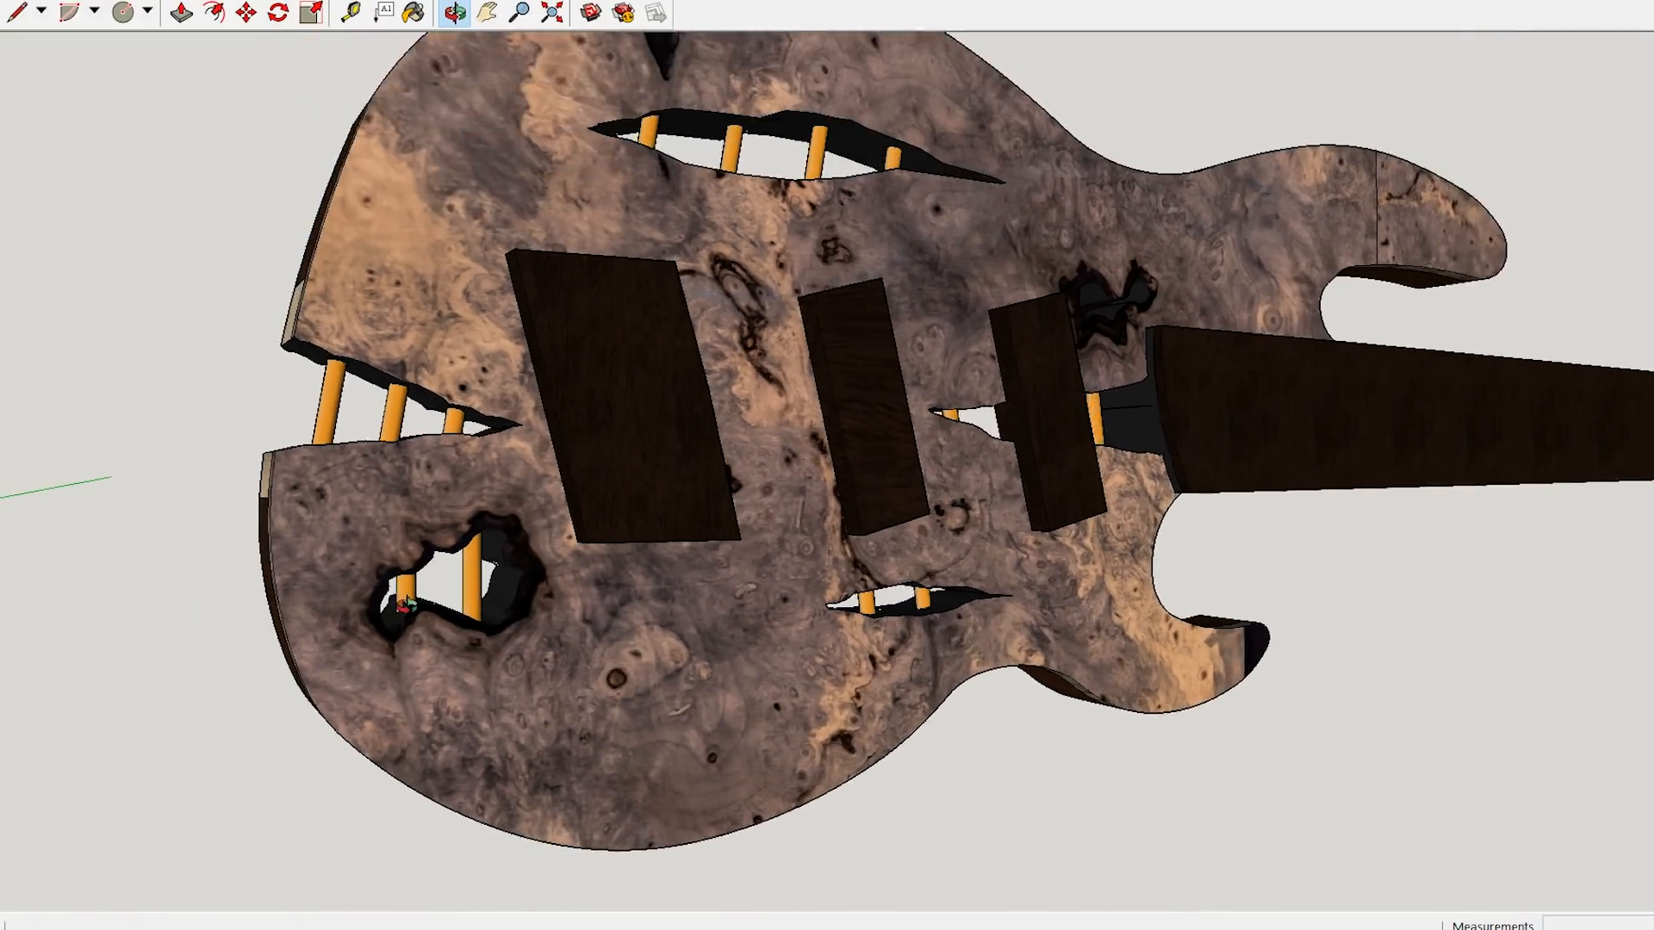
# Inspect the irregular hole near the tail, the small slot below the pickups and the long slot in the upper body.
pyautogui.scroll(3, 405, 605)
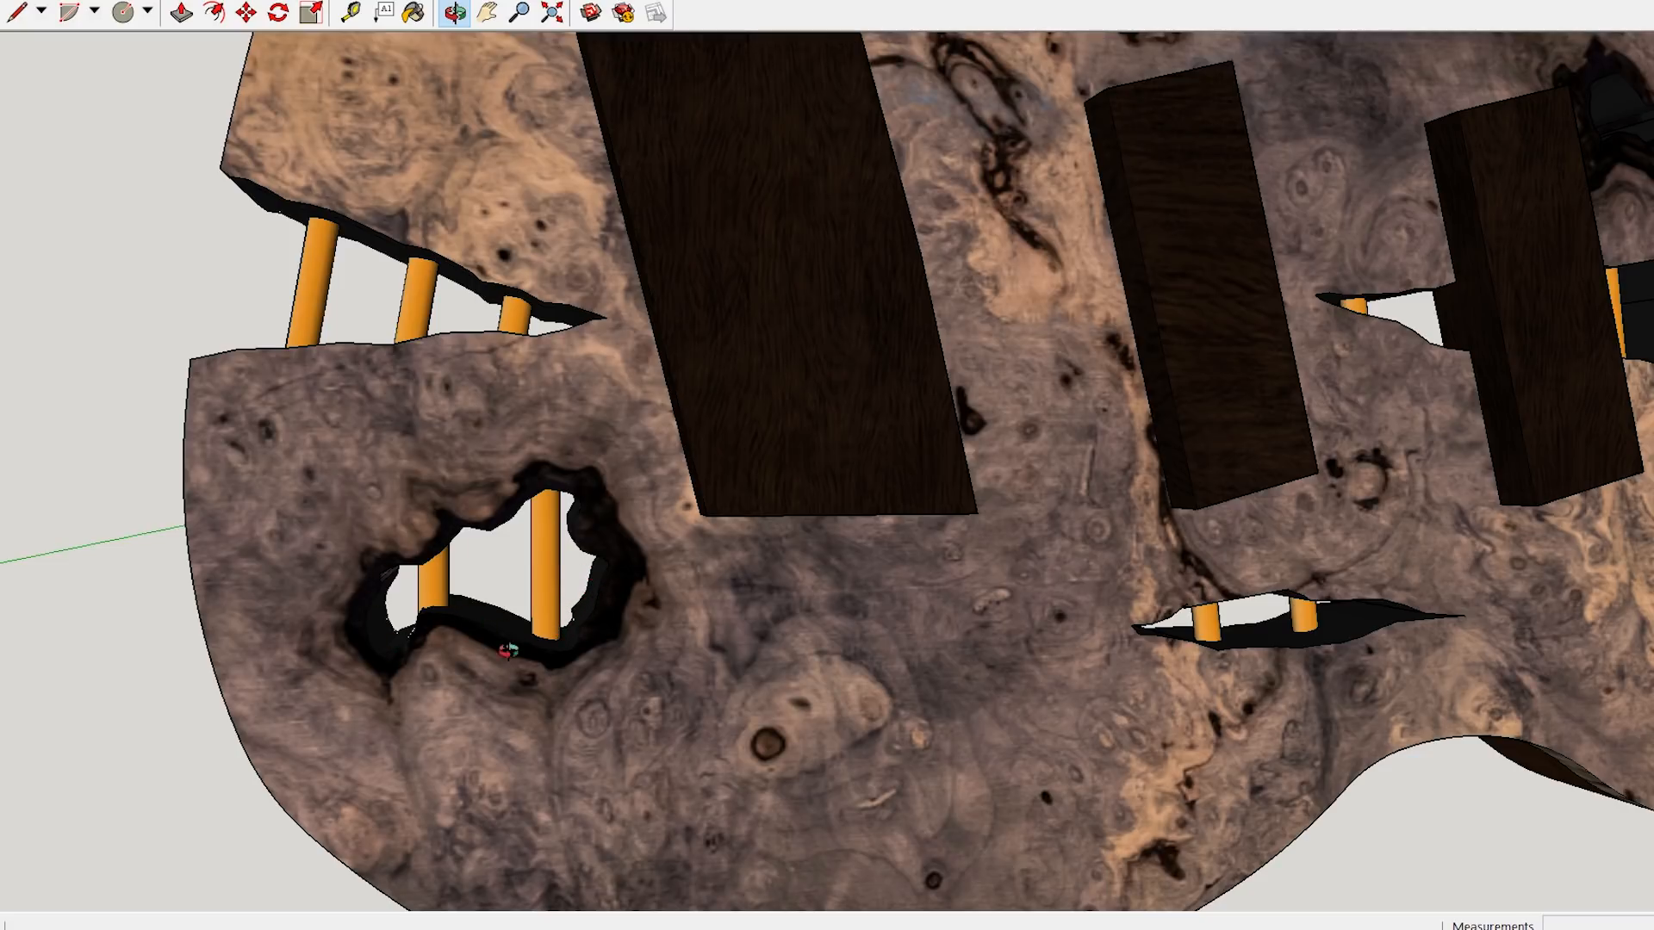
pyautogui.scroll(-5, 862, 603)
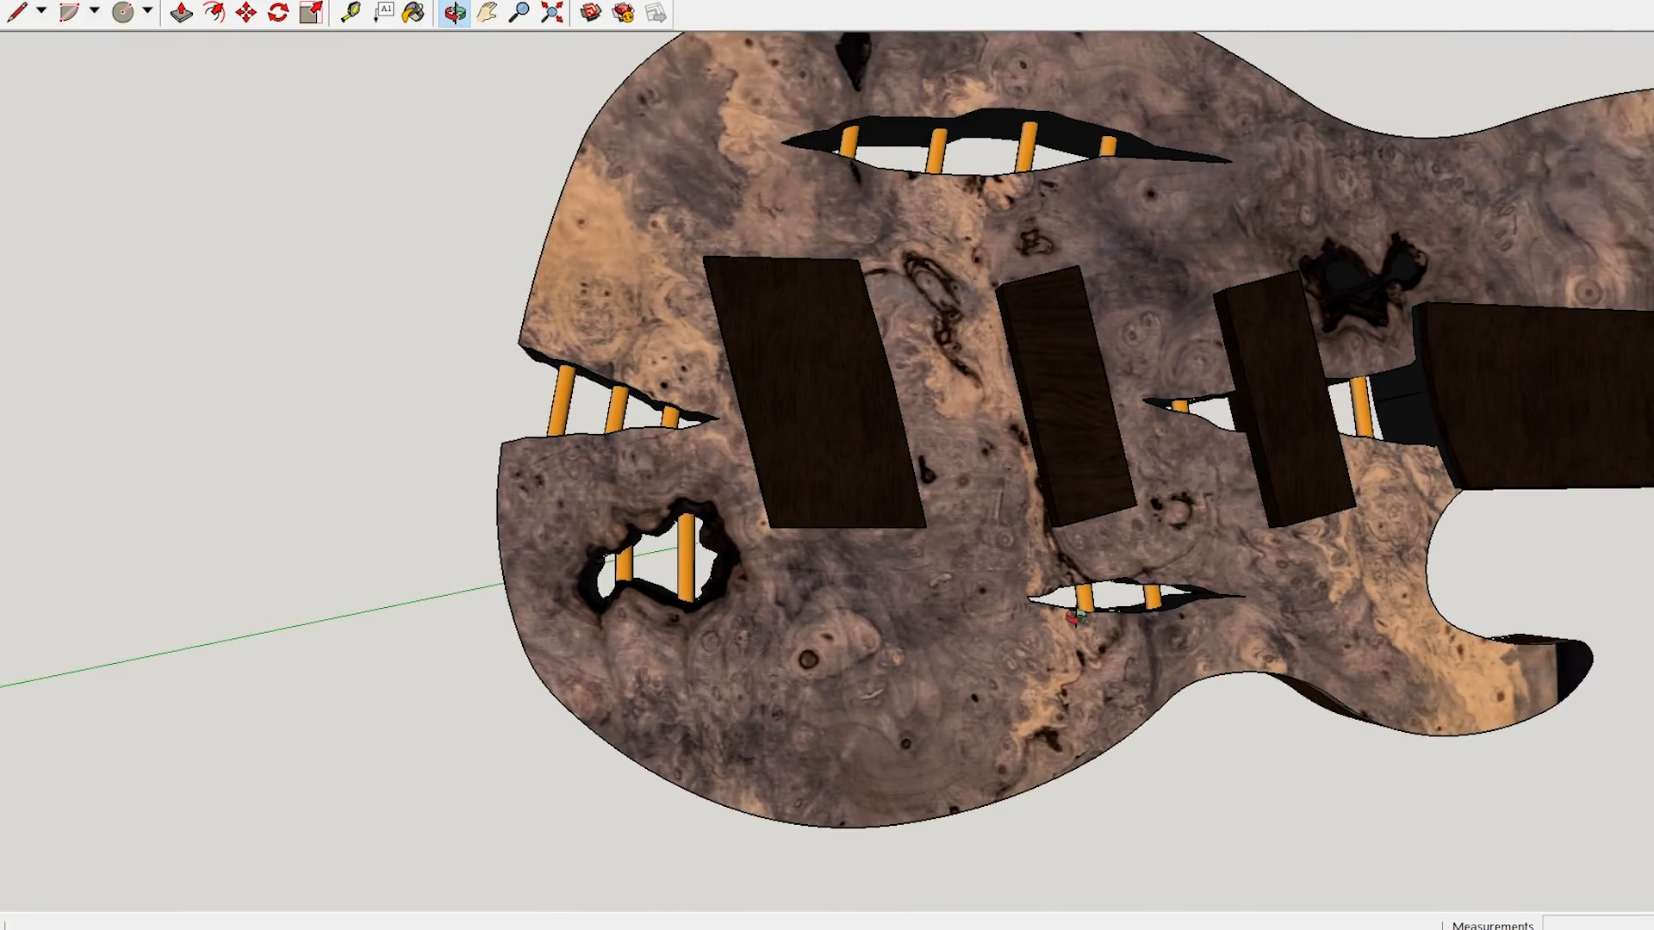
pyautogui.scroll(5, 1197, 616)
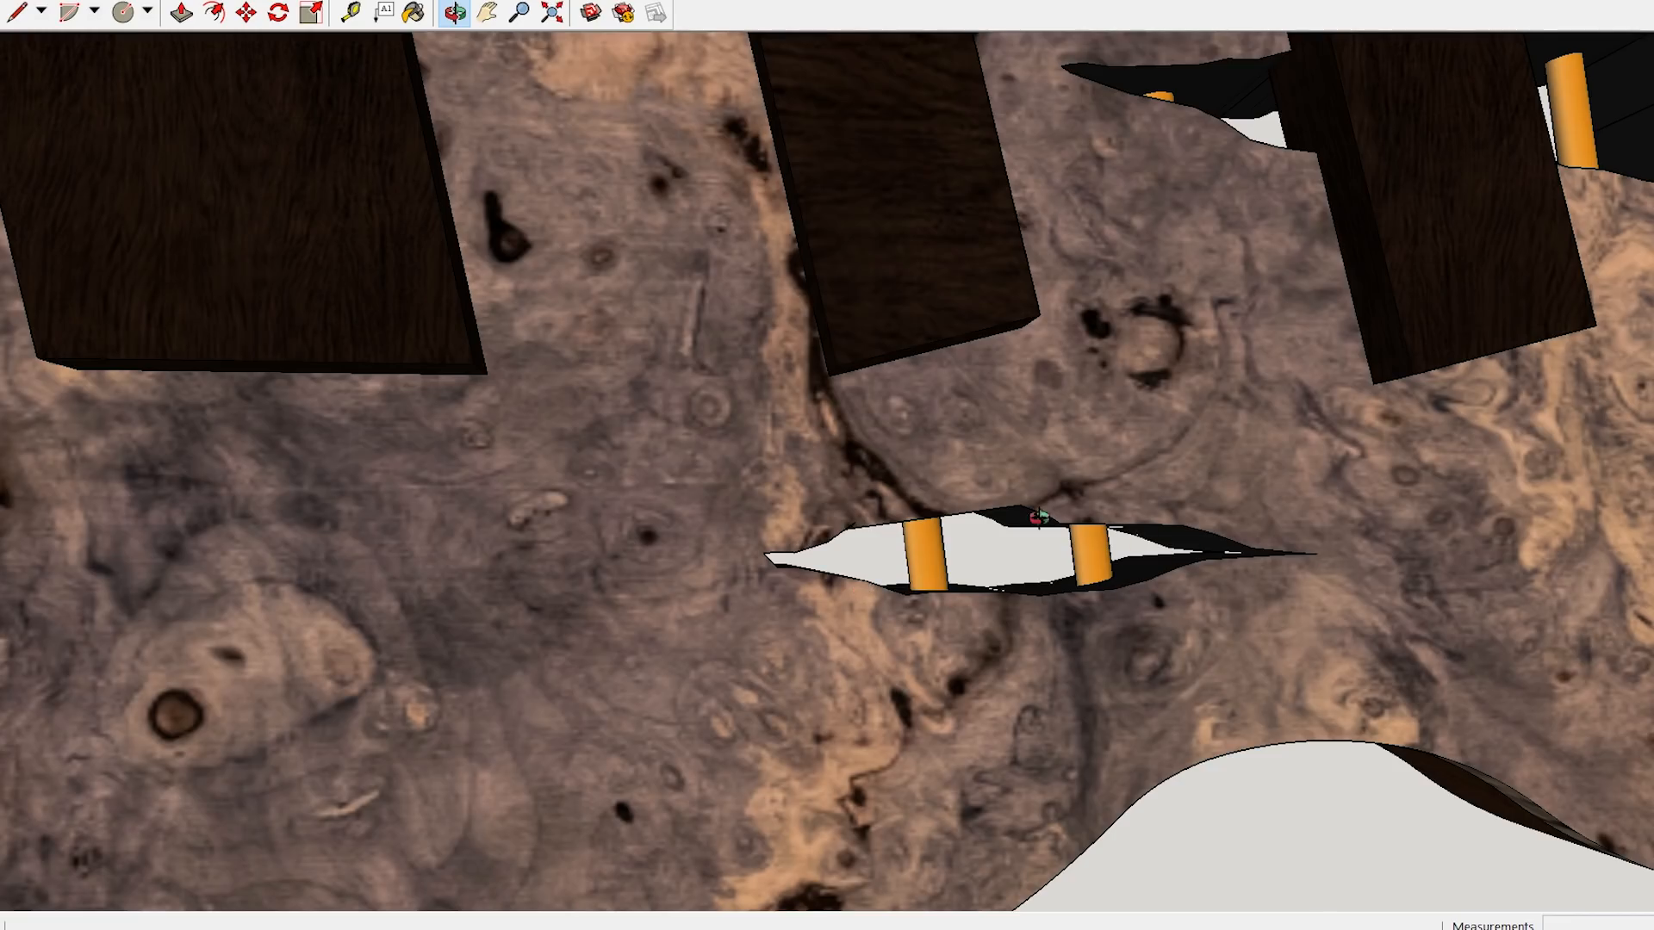
pyautogui.scroll(-10, 767, 555)
pyautogui.scroll(8, 801, 335)
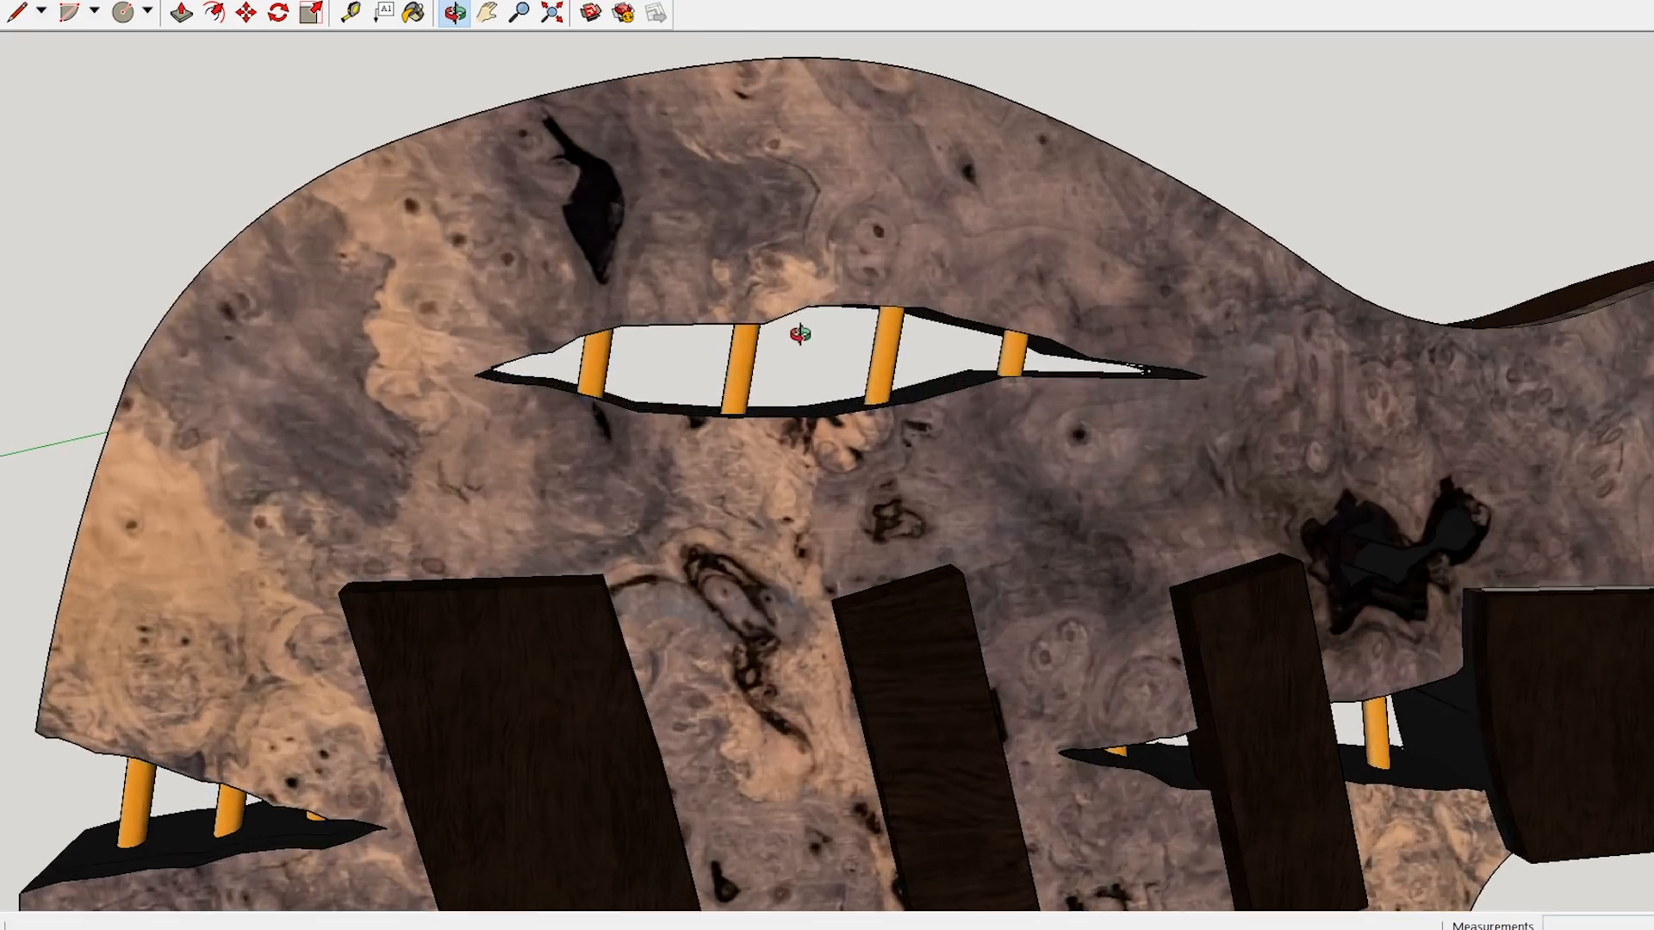
pyautogui.scroll(2, 800, 334)
pyautogui.scroll(-4, 835, 359)
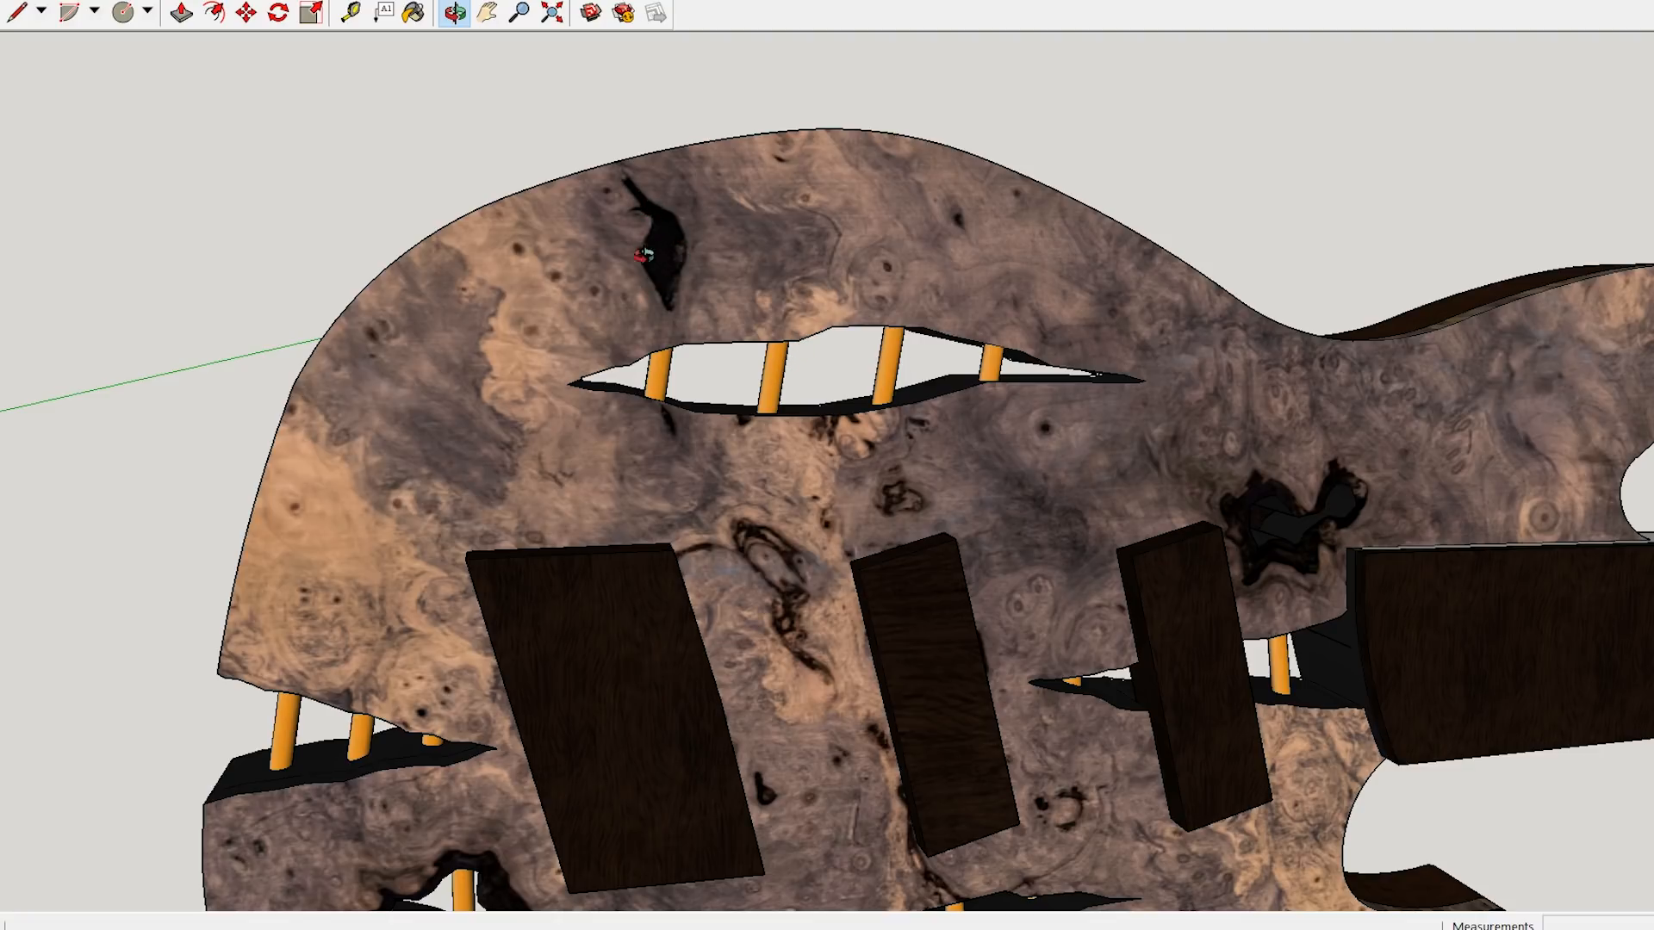
pyautogui.scroll(-4, 755, 369)
pyautogui.scroll(4, 755, 368)
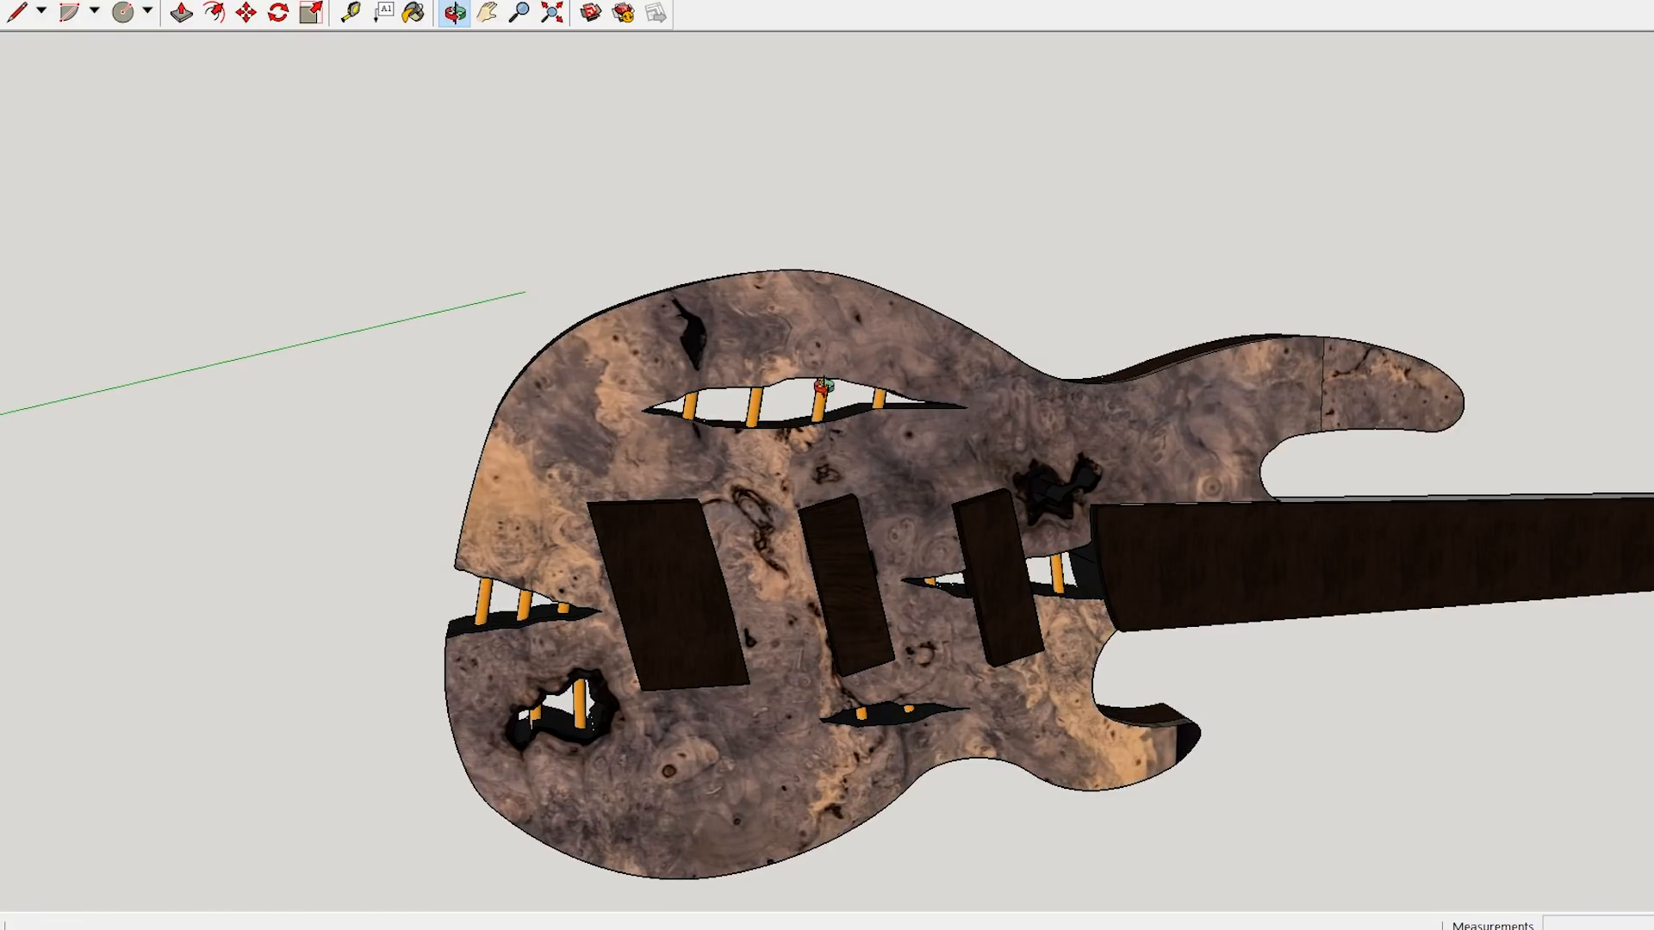
# Inspect the black cavity beside the fretboard end and the neighbouring cracks around the pickups and lower horn.
pyautogui.moveTo(776, 443)
pyautogui.mouseDown()
pyautogui.moveTo(840, 380)
pyautogui.moveTo(814, 417)
pyautogui.mouseUp()
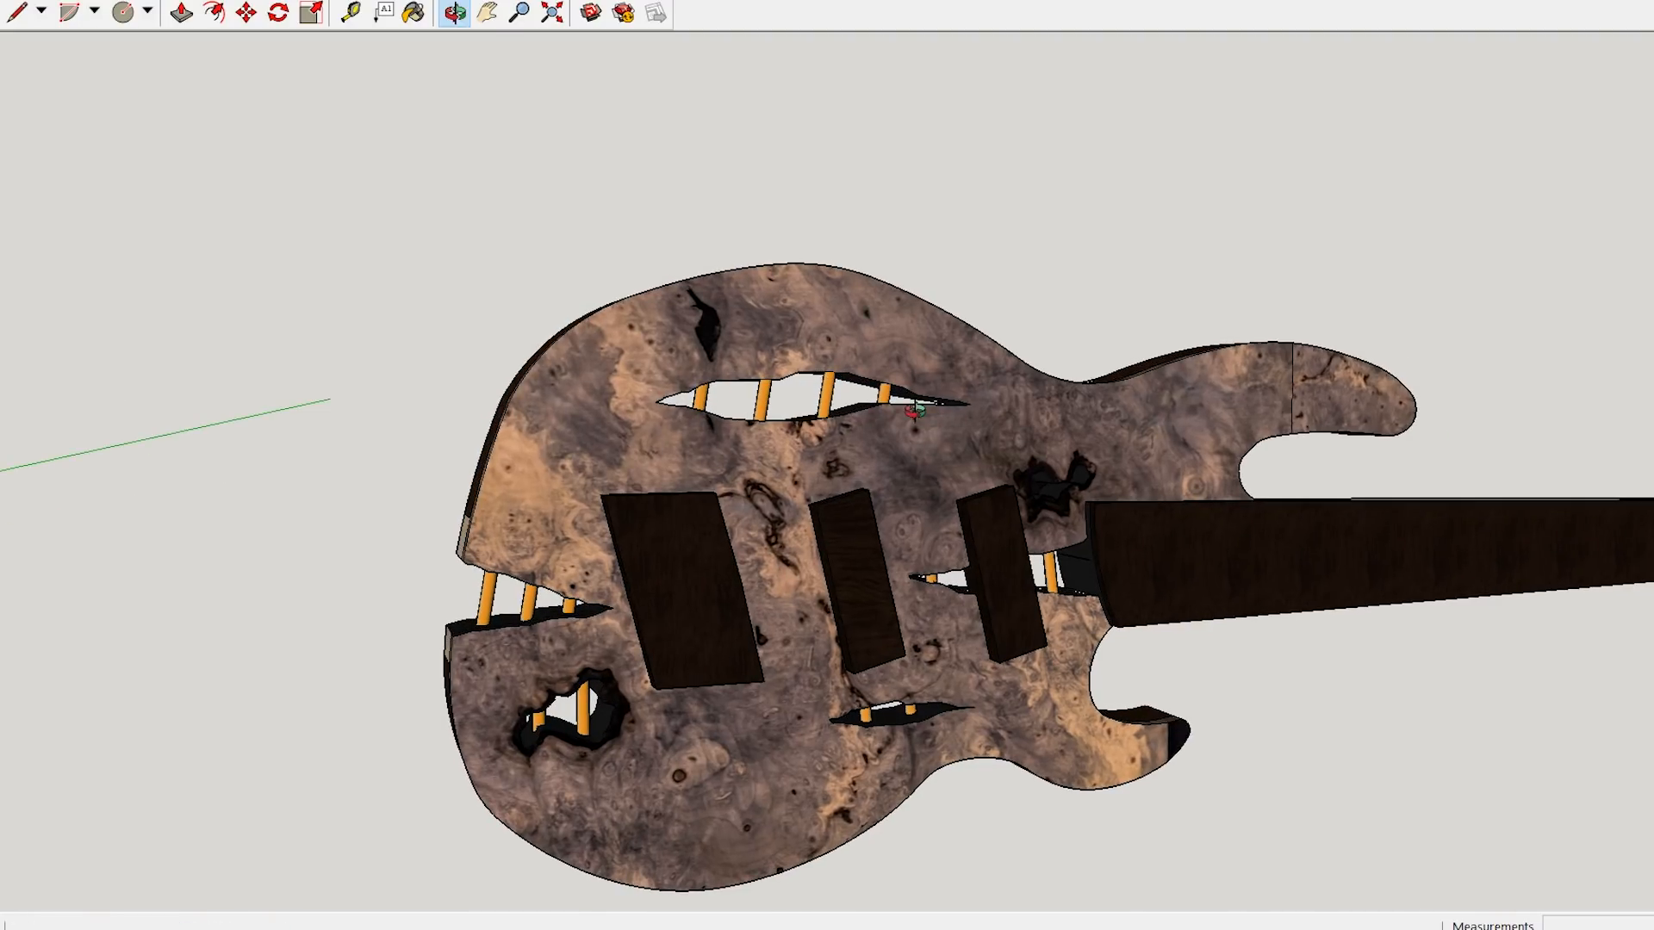
pyautogui.scroll(6, 1060, 457)
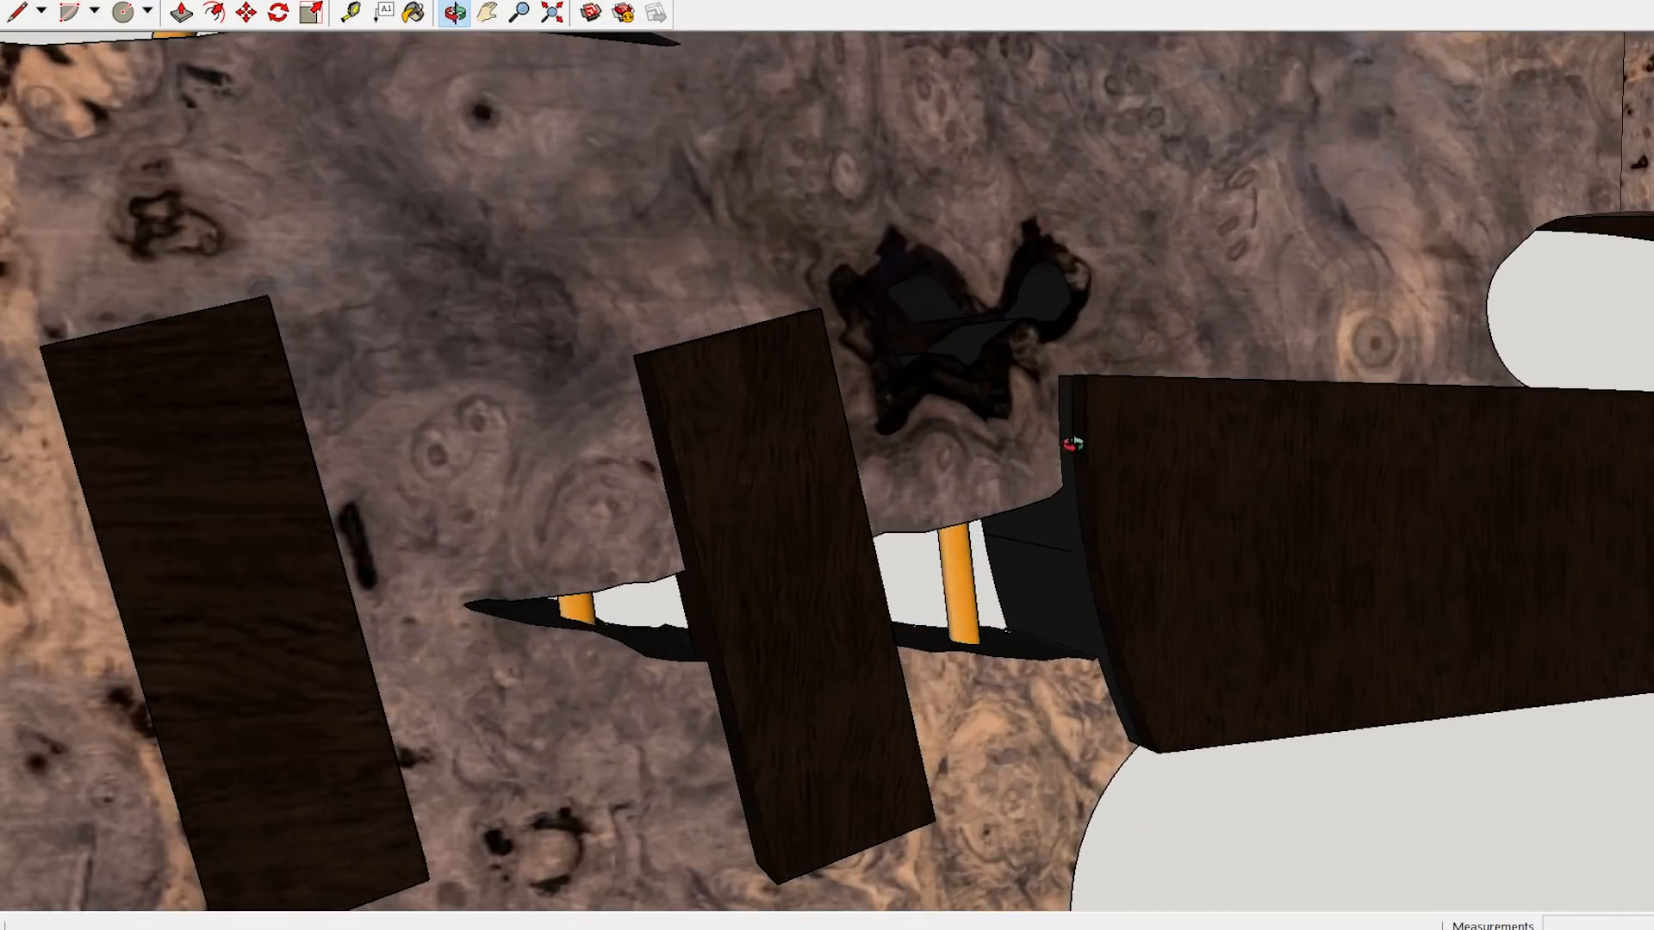
pyautogui.moveTo(1072, 444); pyautogui.dragTo(868, 388)
pyautogui.scroll(-2, 956, 323)
pyautogui.scroll(4, 1019, 286)
pyautogui.scroll(-1, 884, 373)
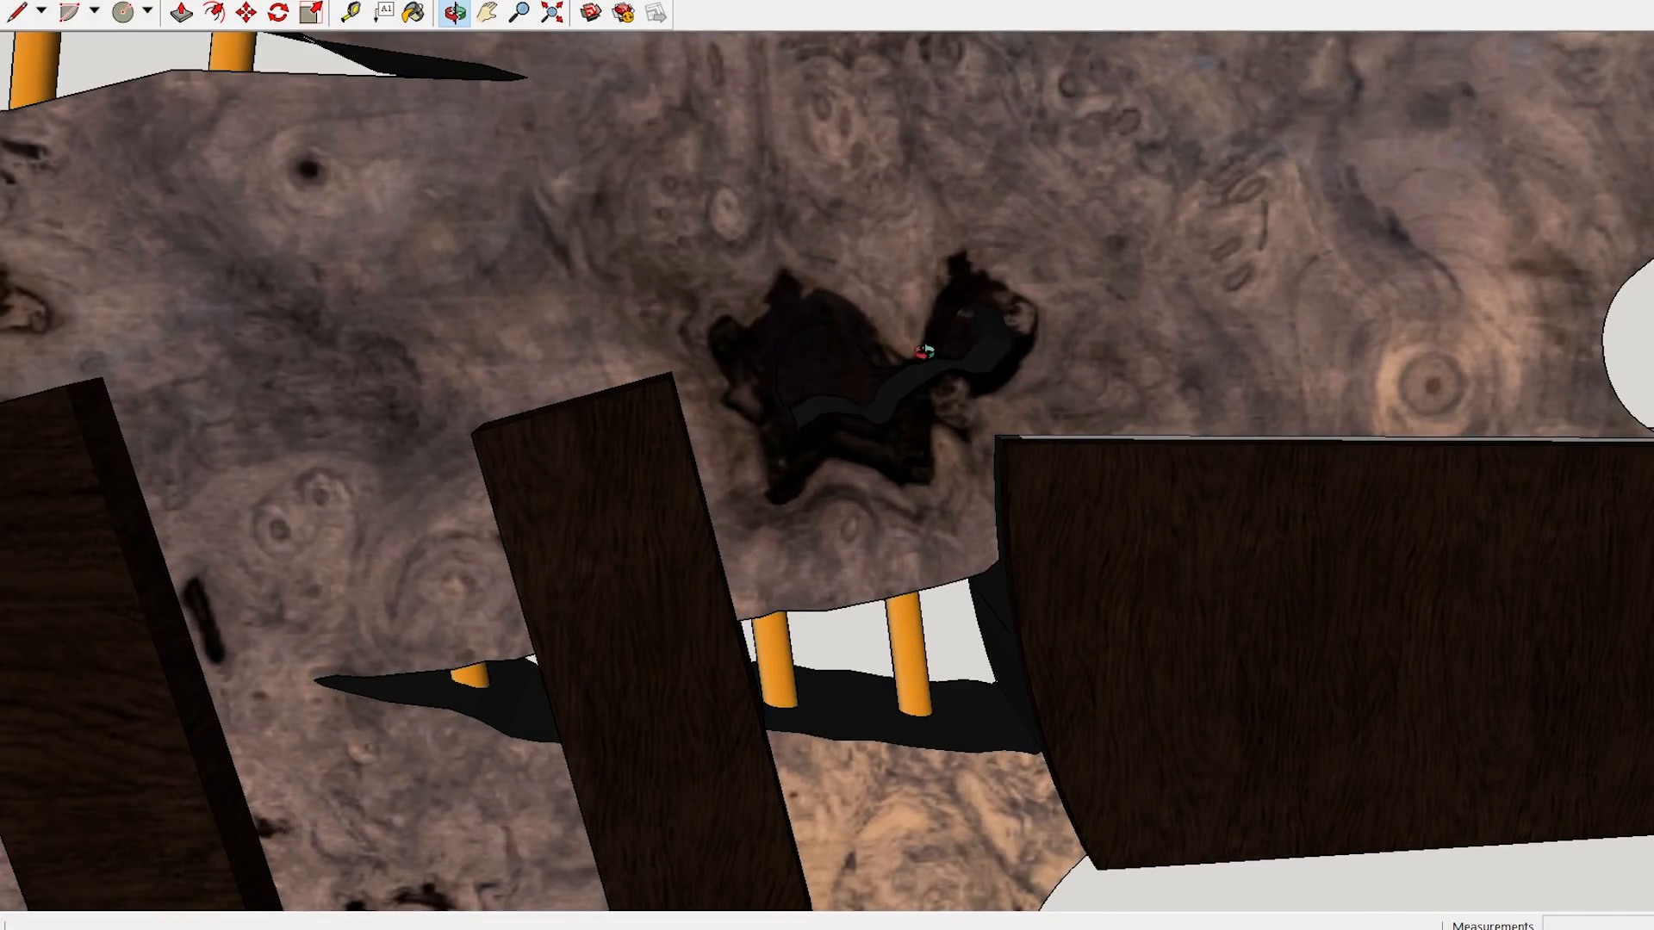
pyautogui.scroll(-5, 960, 336)
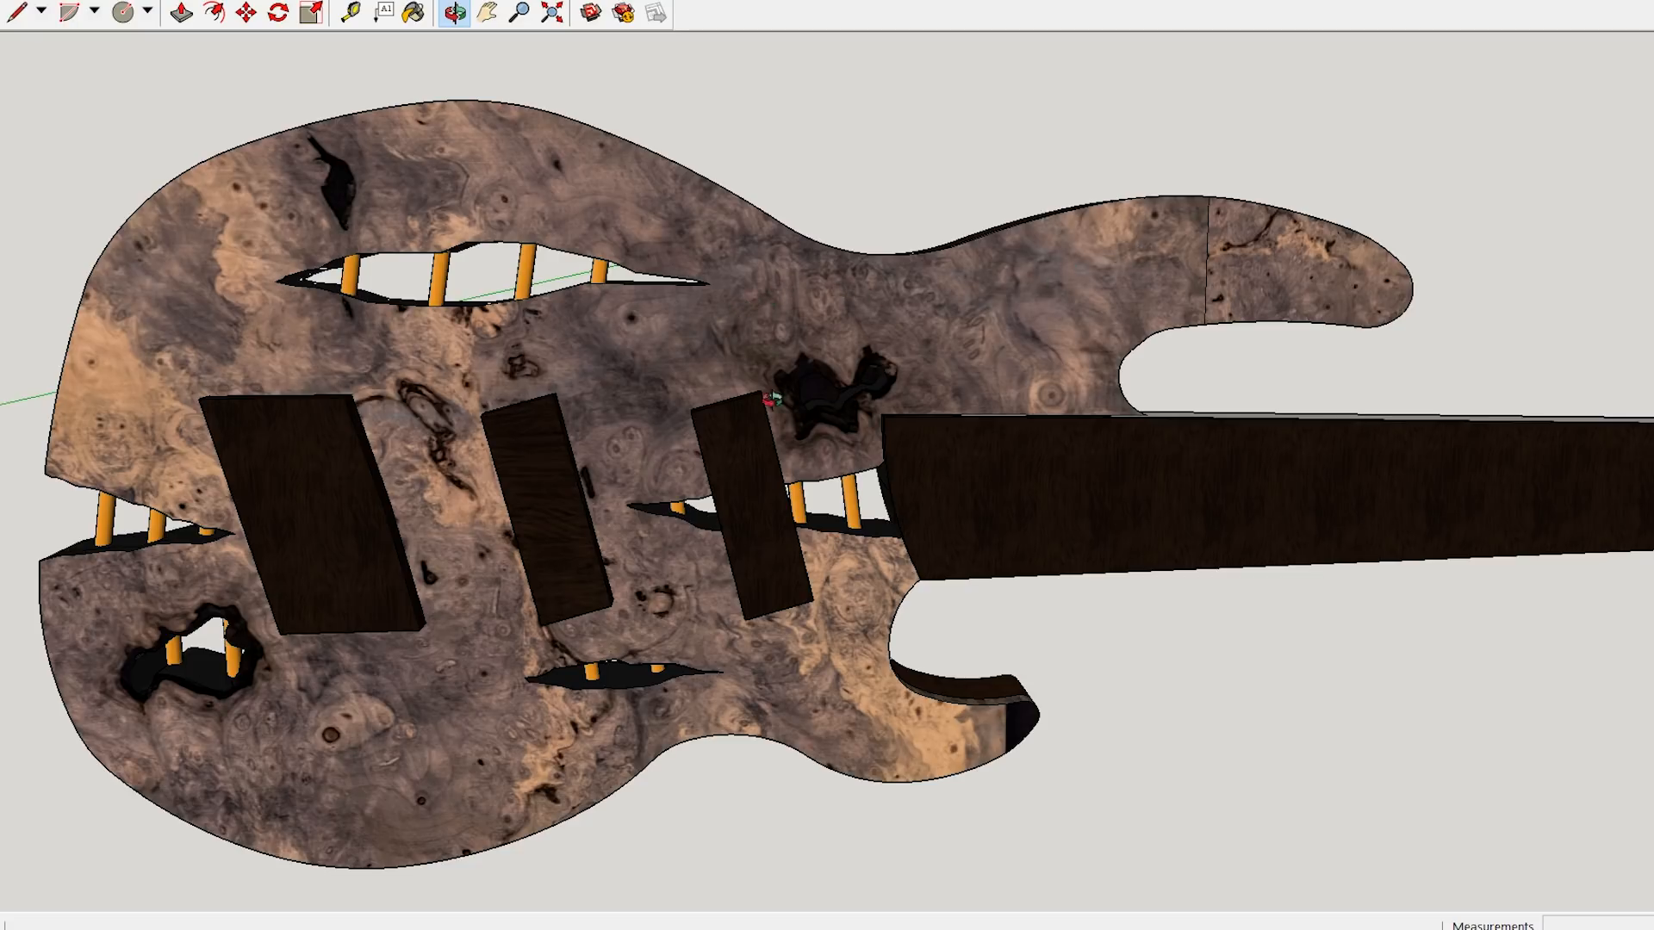
pyautogui.scroll(3, 951, 745)
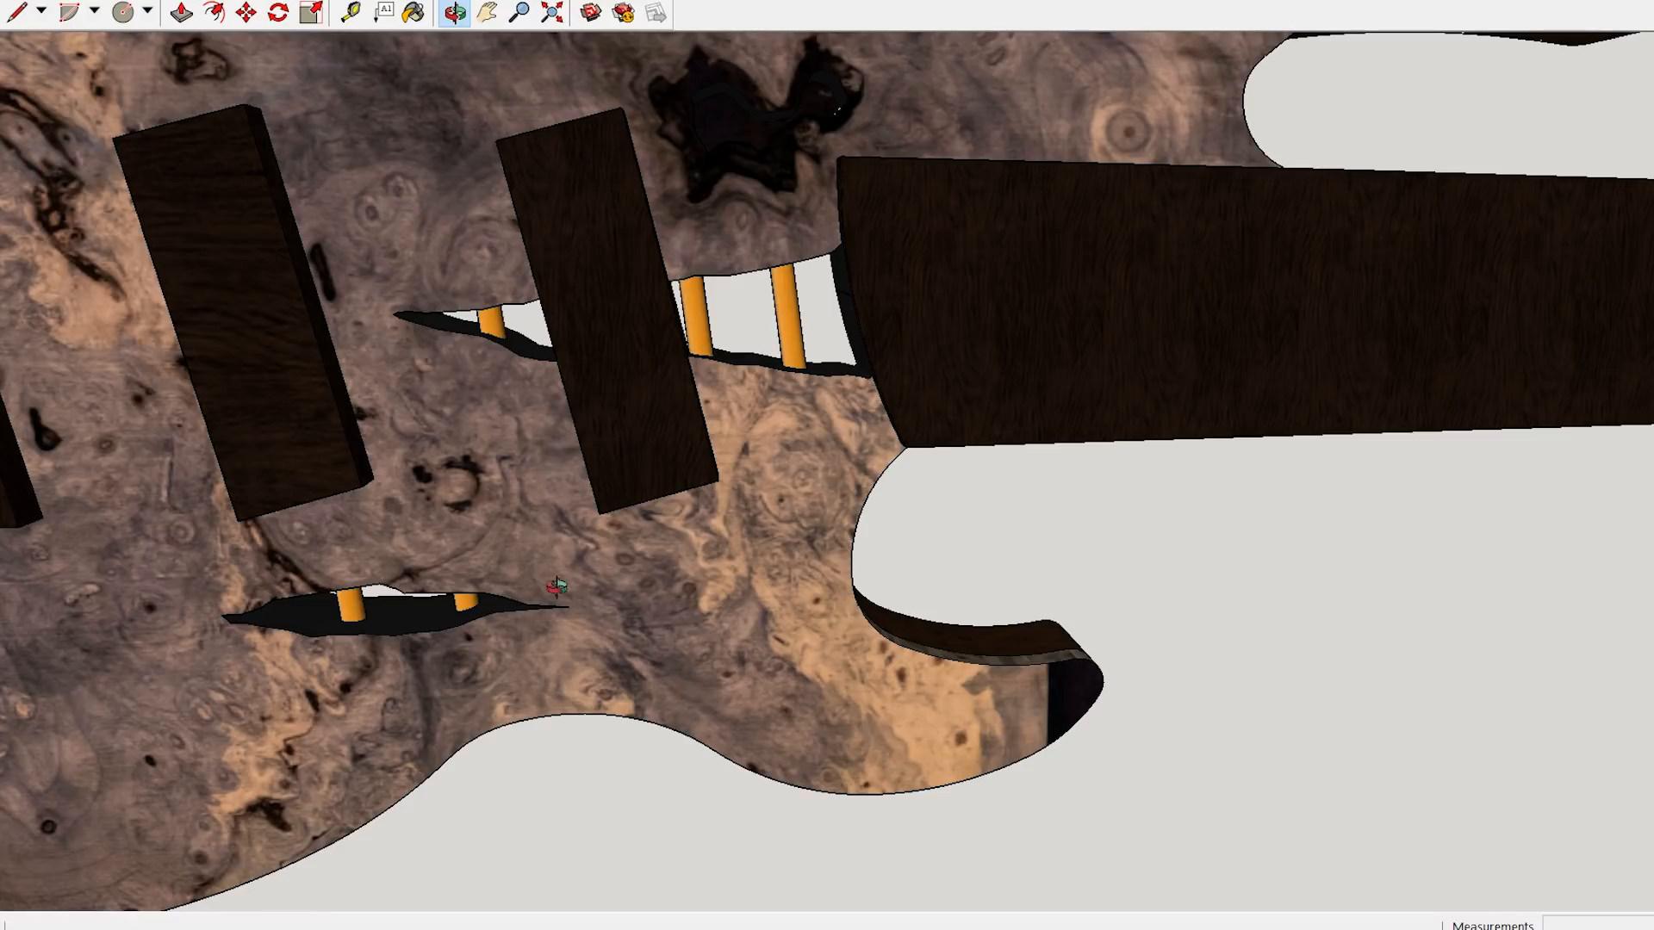
pyautogui.scroll(-4, 836, 689)
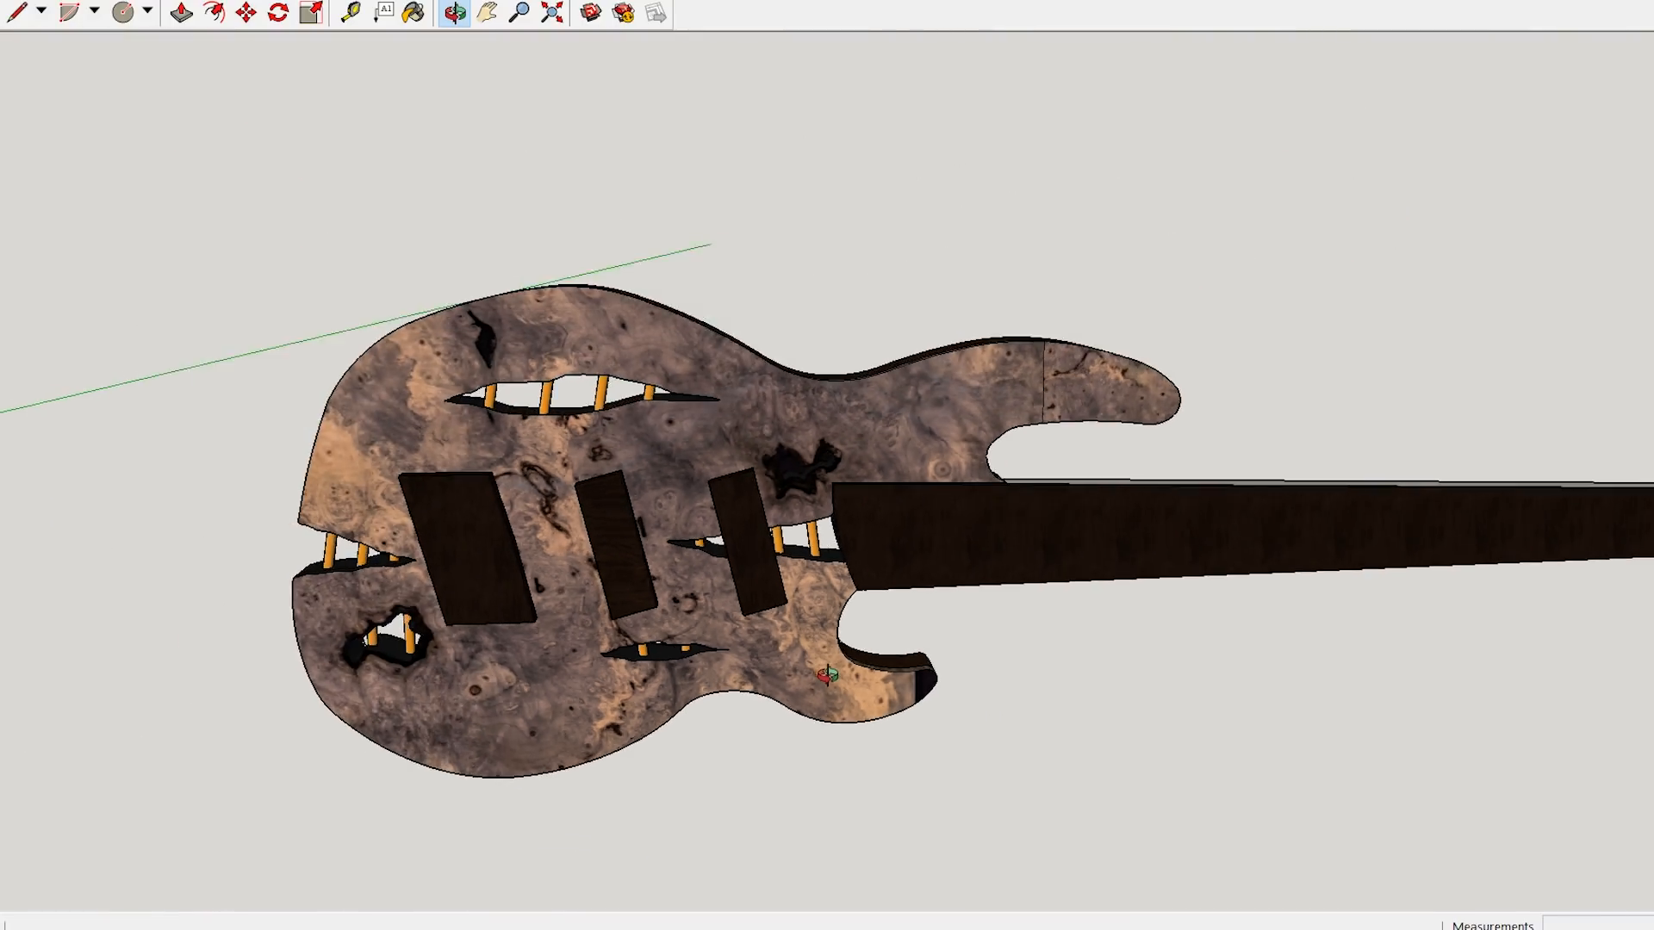
# Examine the whole bass from the front, the back and angled views, including the neck and headstock.
pyautogui.moveTo(829, 670); pyautogui.dragTo(917, 593, button='middle')
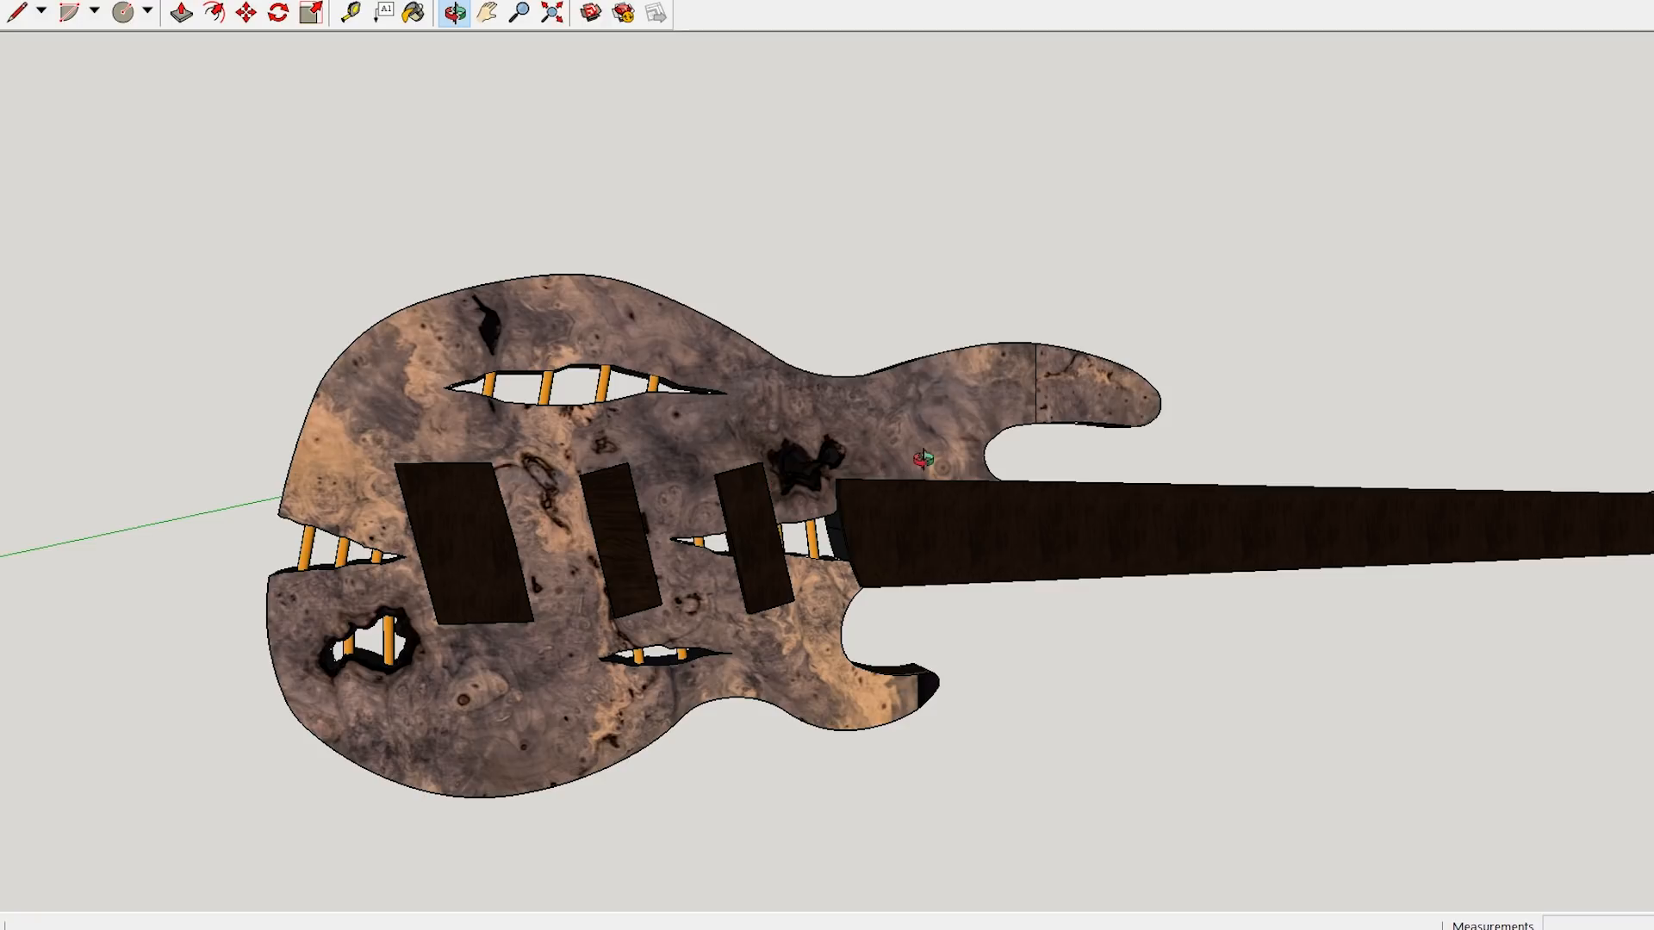
pyautogui.scroll(-2, 892, 461)
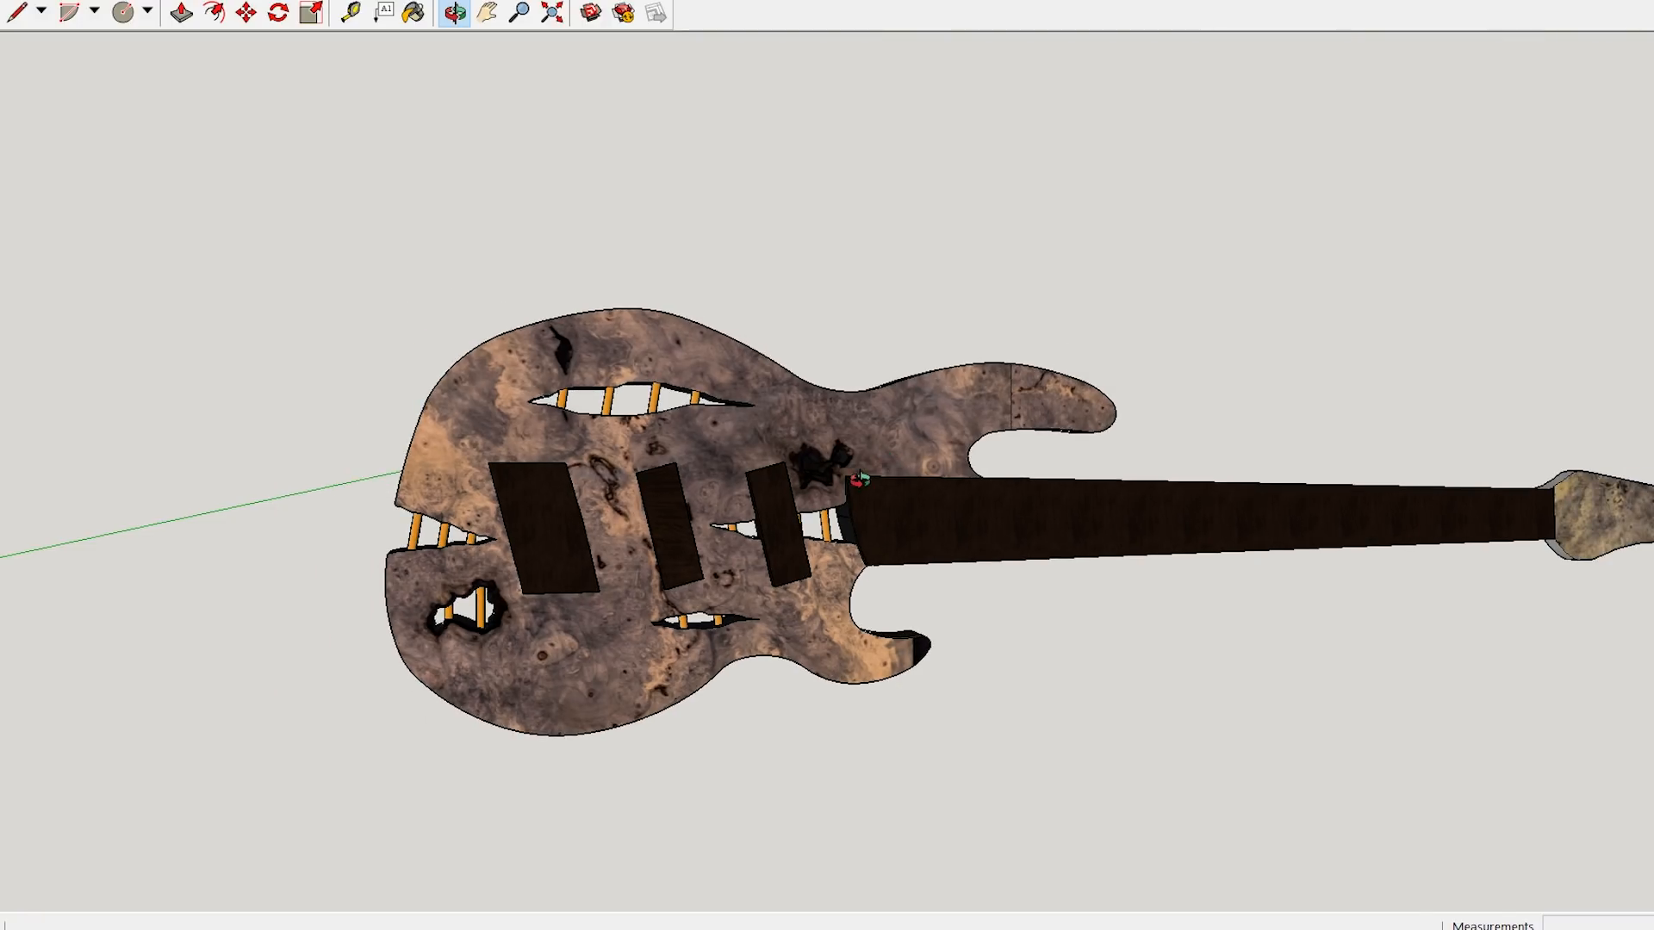
pyautogui.moveTo(1080, 445); pyautogui.dragTo(1140, 407)
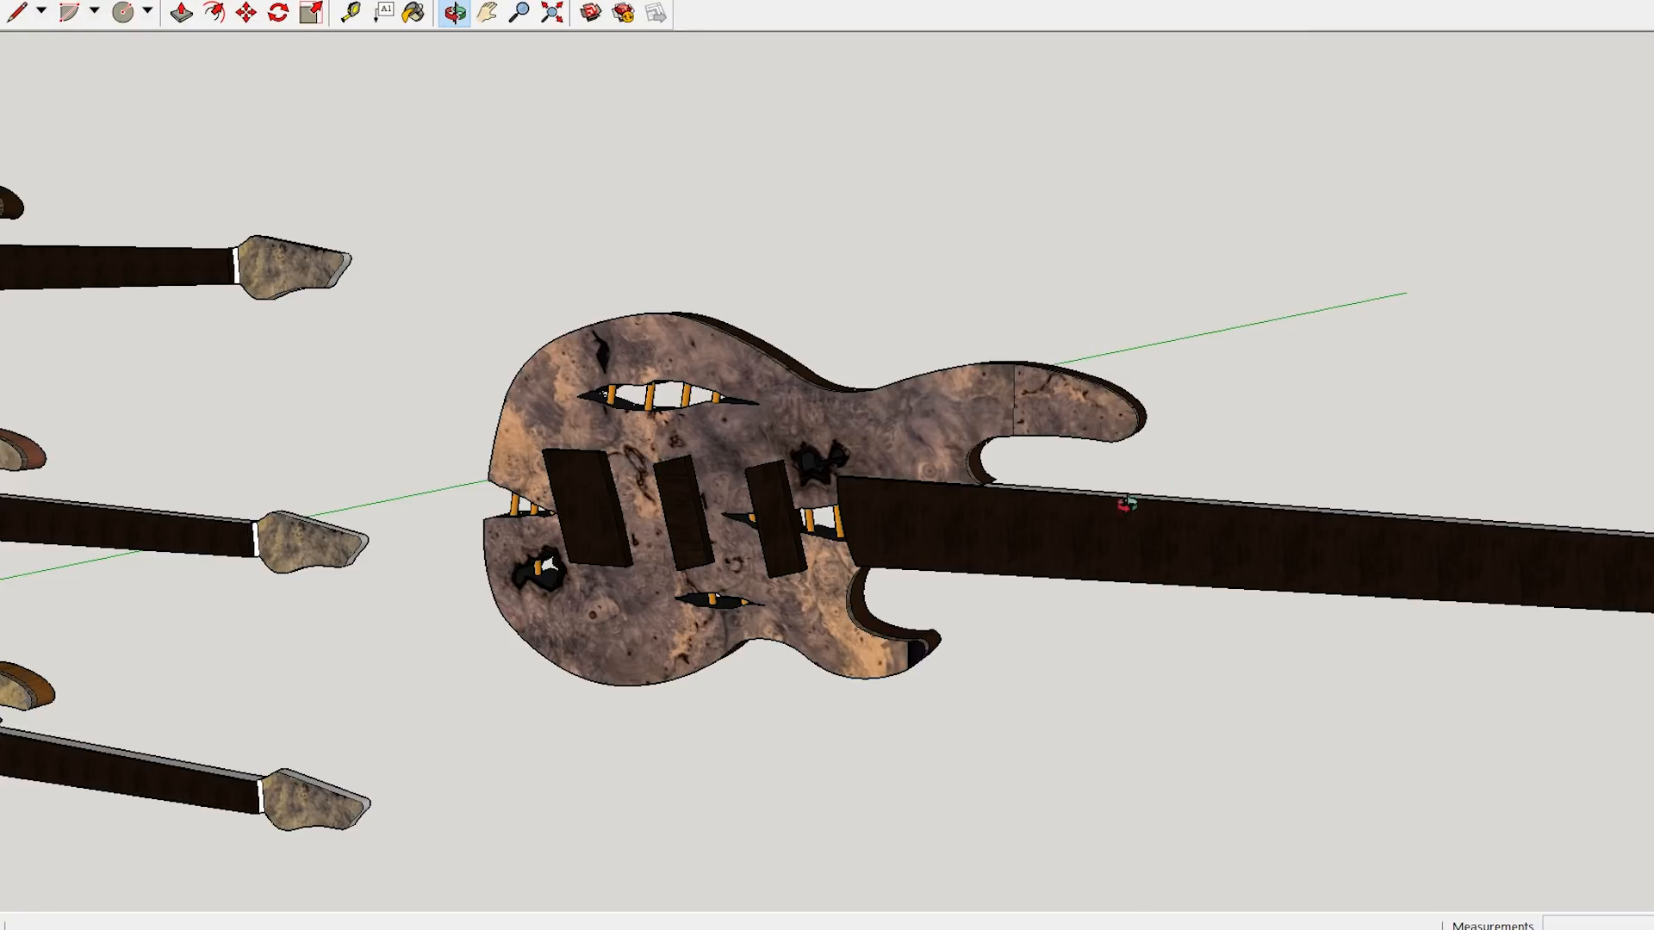
pyautogui.scroll(-1, 901, 526)
pyautogui.moveTo(1282, 537); pyautogui.dragTo(1236, 429)
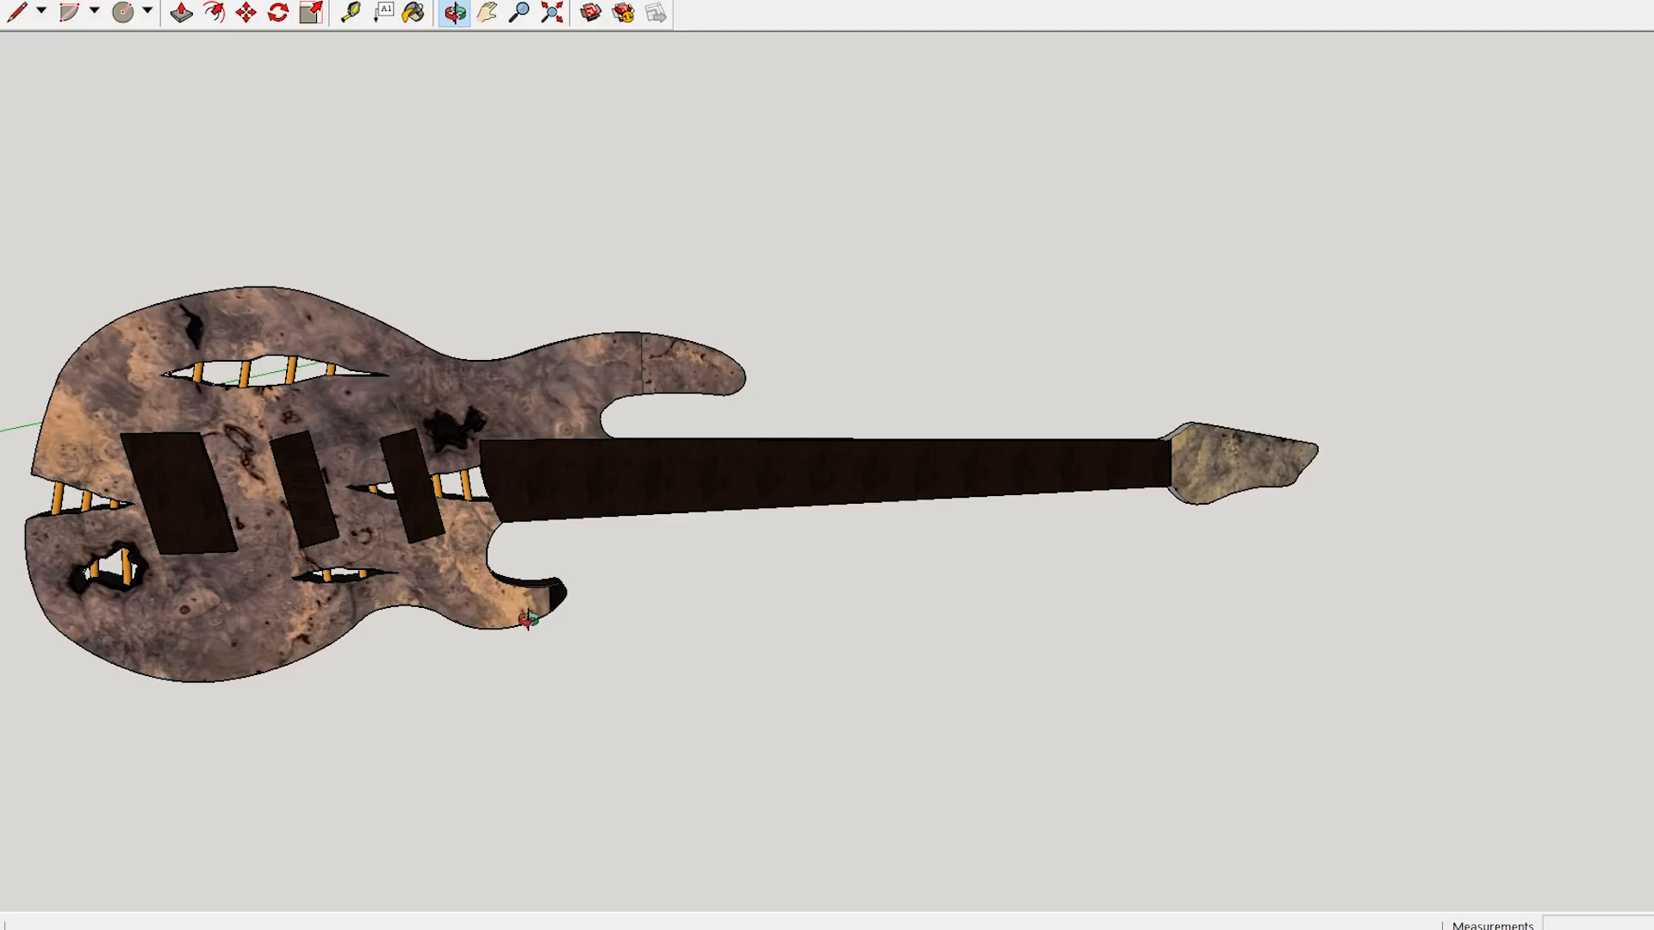
pyautogui.moveTo(445, 540); pyautogui.dragTo(726, 680)
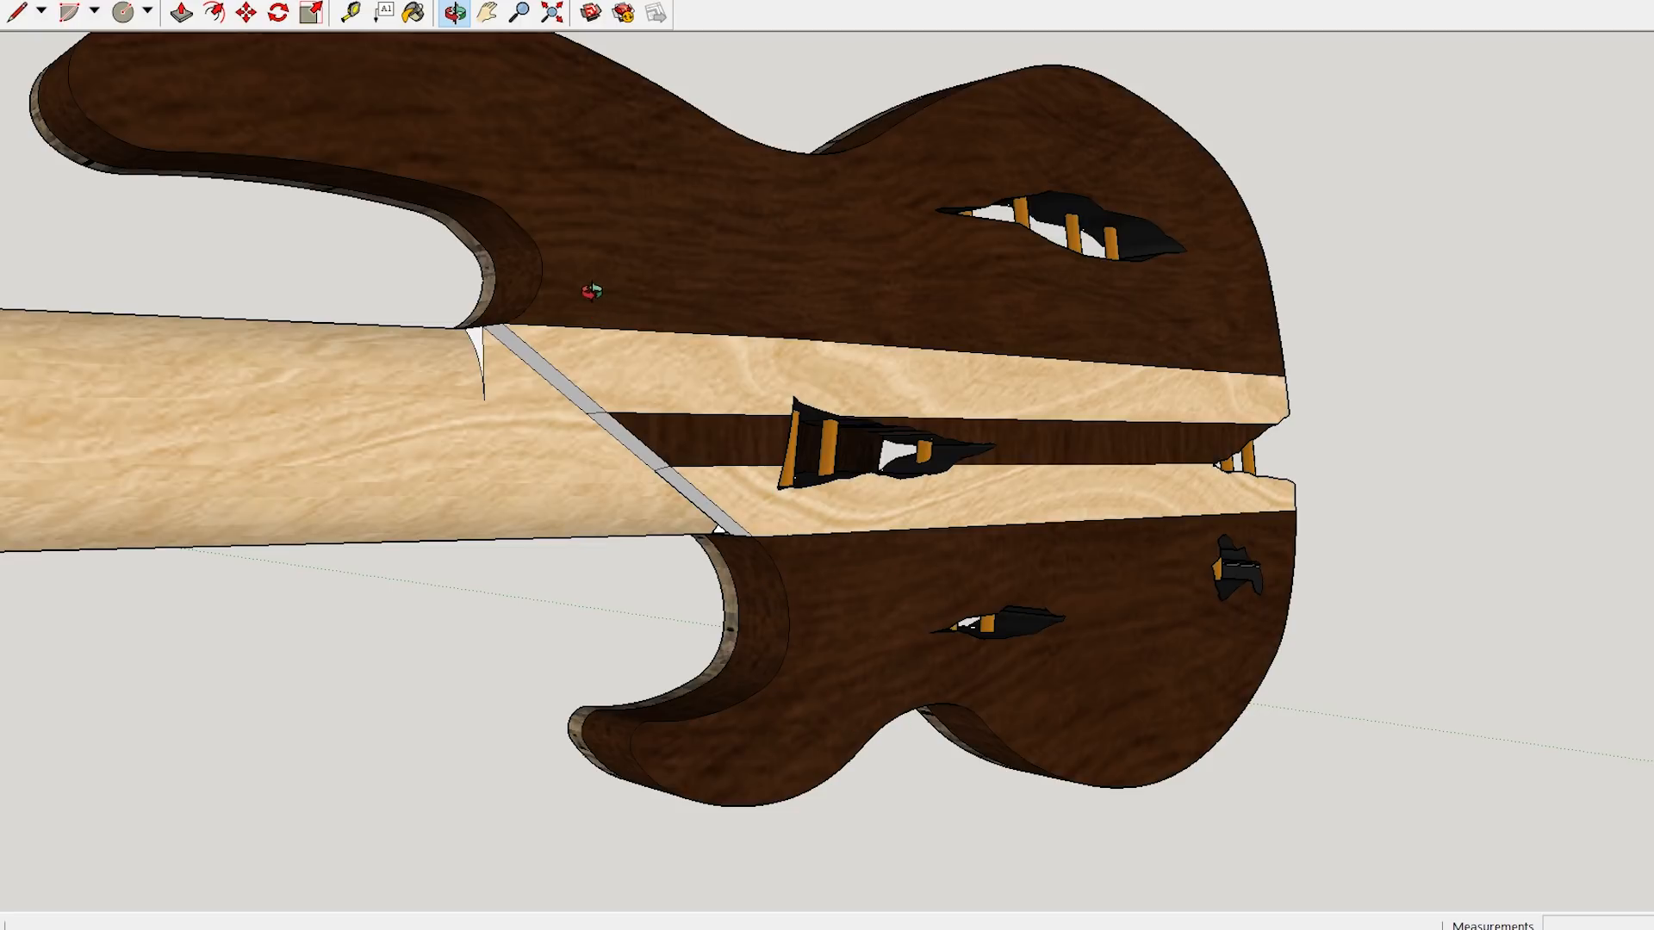
pyautogui.moveTo(594, 307); pyautogui.dragTo(706, 427)
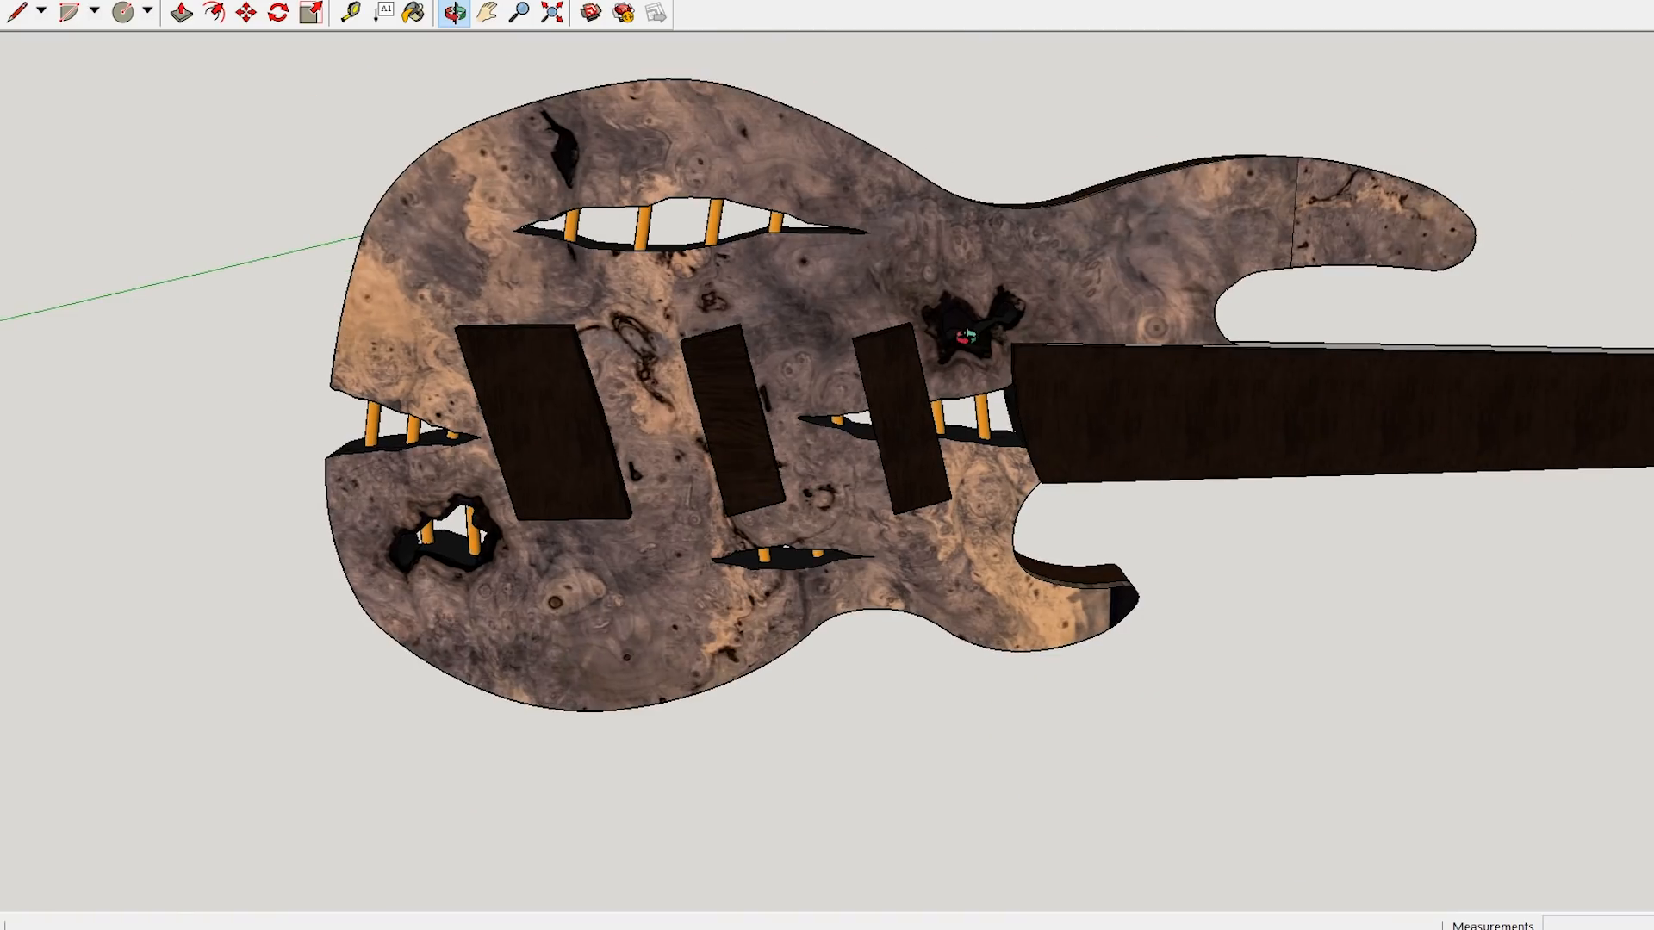
pyautogui.moveTo(546, 420); pyautogui.dragTo(801, 399)
pyautogui.scroll(-4, 625, 408)
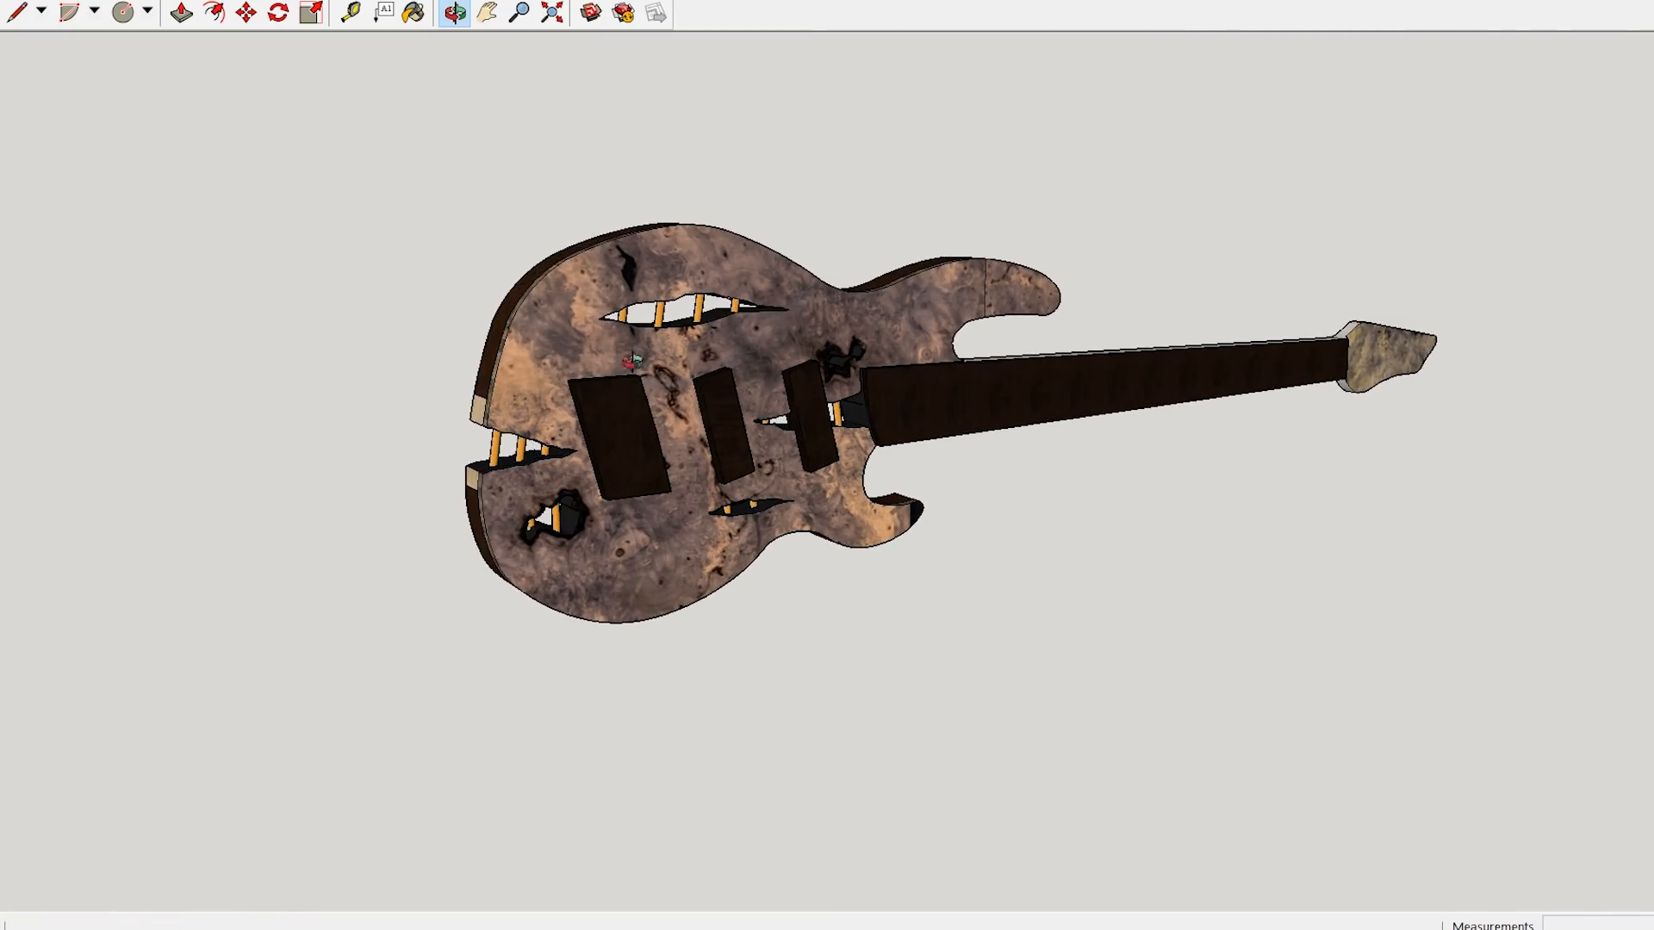
pyautogui.moveTo(633, 361); pyautogui.dragTo(490, 378)
pyautogui.moveTo(690, 421); pyautogui.dragTo(788, 439)
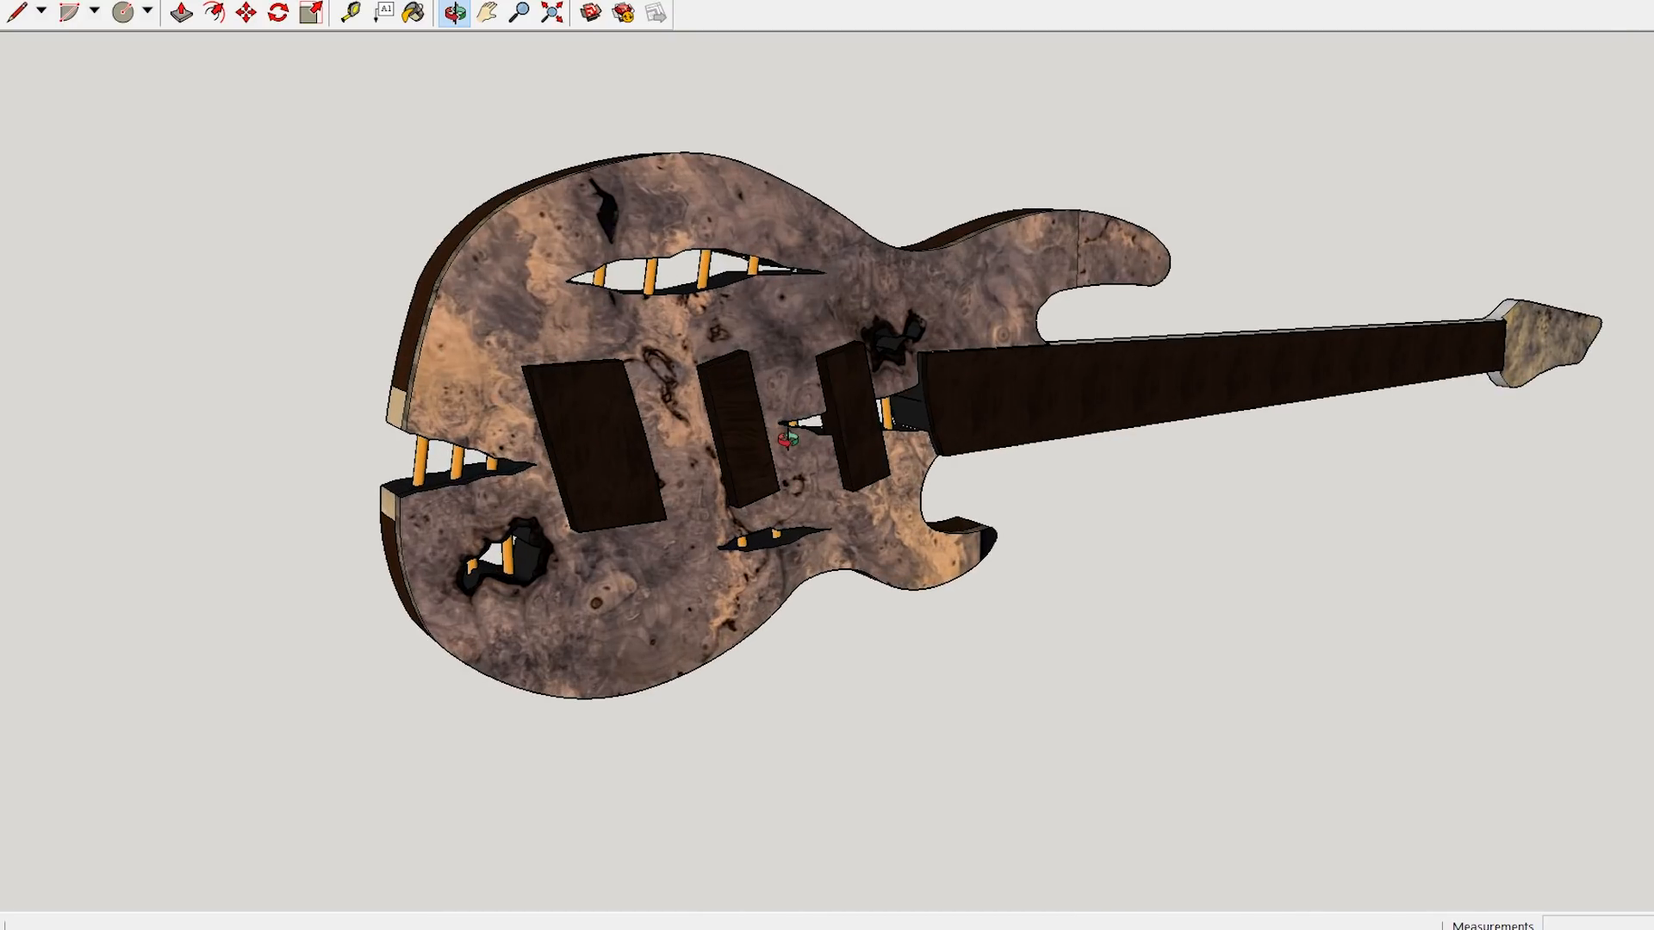
pyautogui.moveTo(717, 482); pyautogui.dragTo(585, 329)
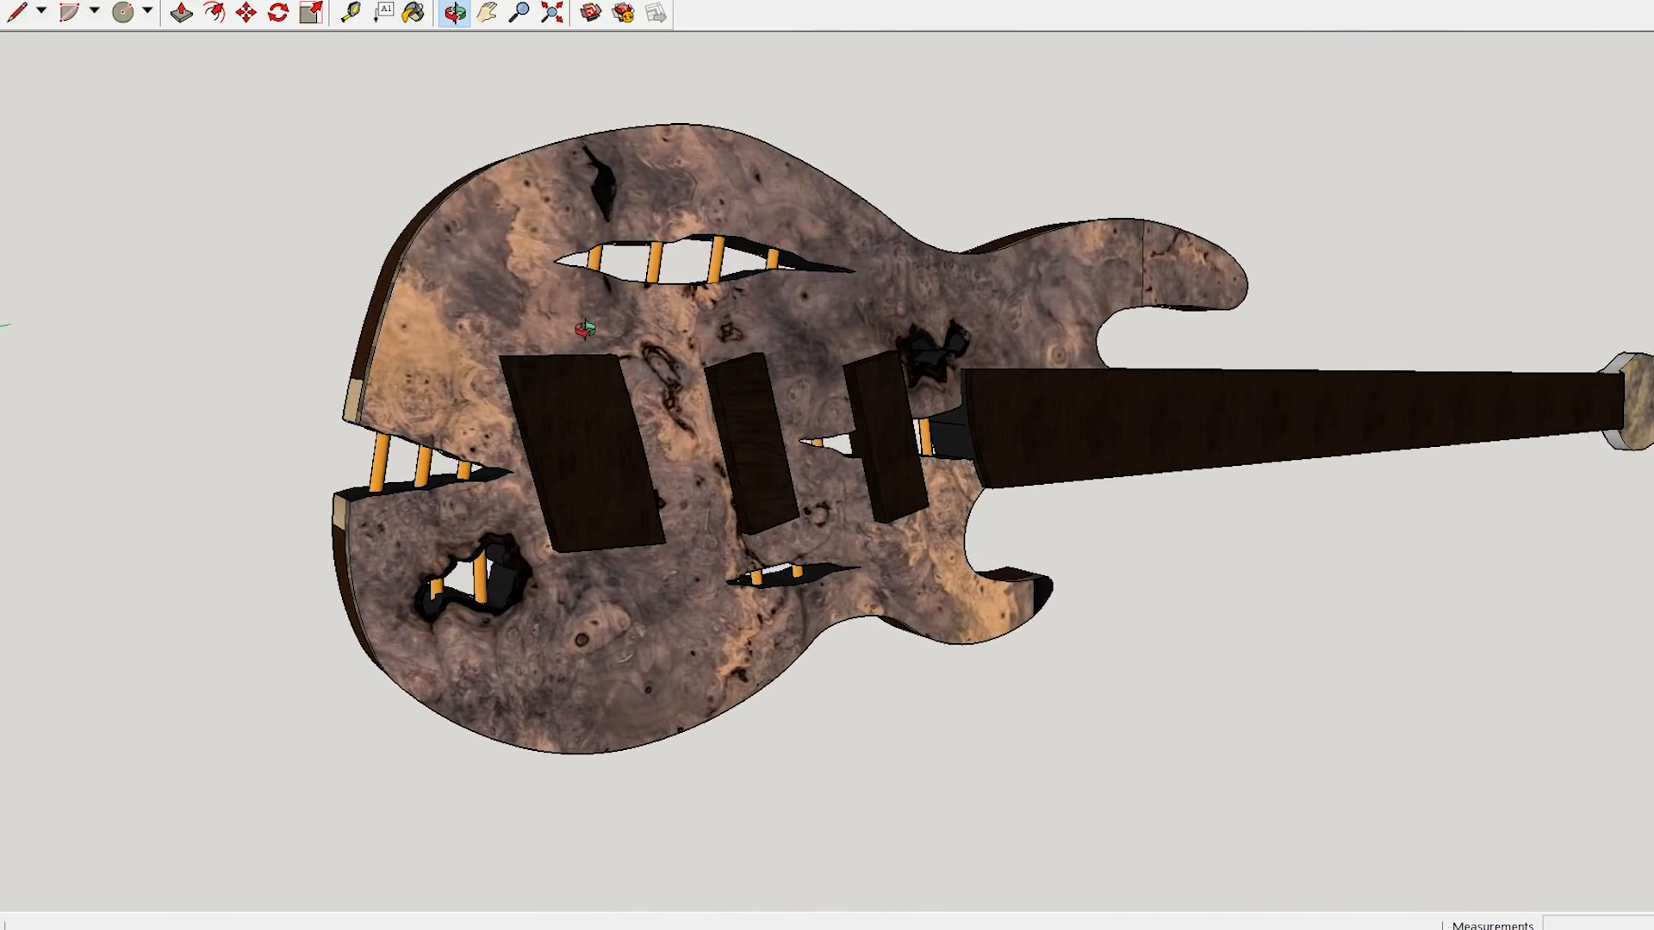